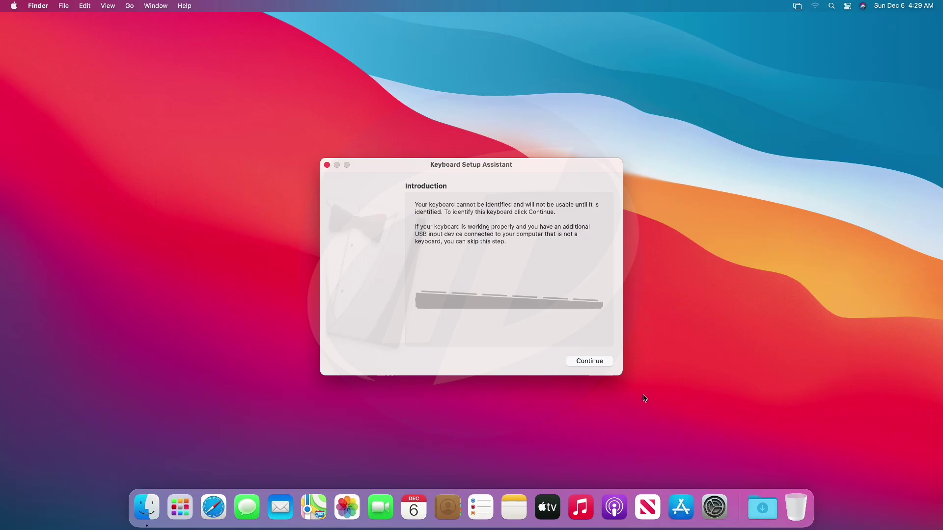
- Complete the keyboard identification in Keyboard Setup Assistant using the Z and slash keys requested for detecting the layout
{"action": "left_click", "coordinate": [599, 359]}
{"action": "key", "text": "z"}
{"action": "key", "text": "slash"}
{"action": "left_click", "coordinate": [600, 359]}
- Turn on the display of hard disks on the desktop in the Finder preferences
{"action": "left_click", "coordinate": [37, 3]}
{"action": "left_click", "coordinate": [49, 28]}
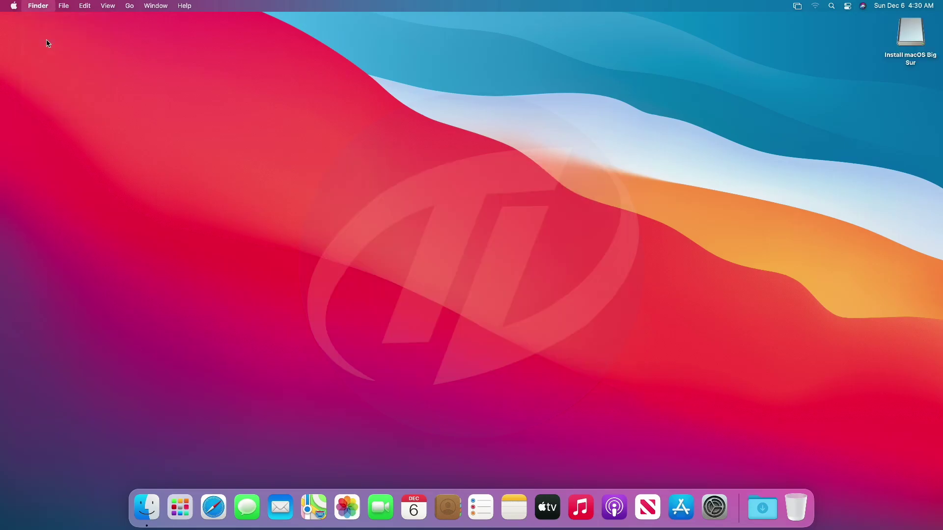
{"action": "left_click", "coordinate": [34, 78]}
{"action": "left_click", "coordinate": [15, 21]}
{"action": "right_click", "coordinate": [348, 109]}
{"action": "left_click", "coordinate": [474, 143]}
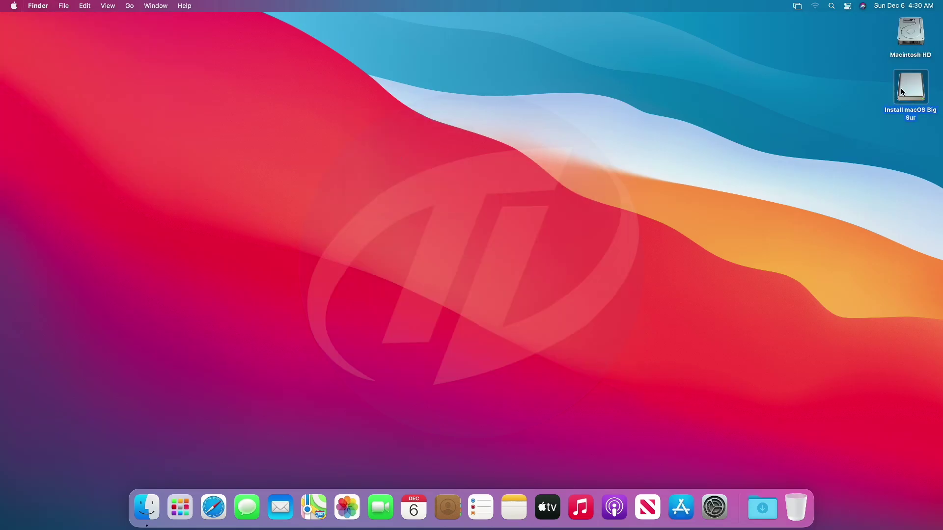
- Copy OpenCore Configurator from the Install macOS Big Sur volume to the desktop and close the volume's window
{"action": "double_click", "coordinate": [902, 91]}
{"action": "left_click_drag", "start_coordinate": [432, 126], "coordinate": [459, 58]}
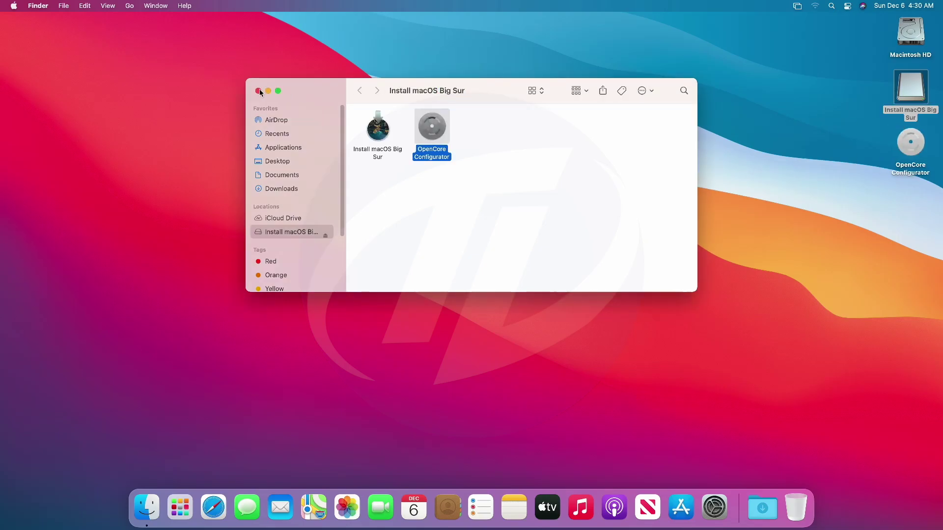
{"action": "left_click", "coordinate": [258, 92]}
- Mount the EFI partitions of disk0s1 and disk2s1 with OpenCore Configurator, authorizing with the account password, and quit it
{"action": "double_click", "coordinate": [910, 142]}
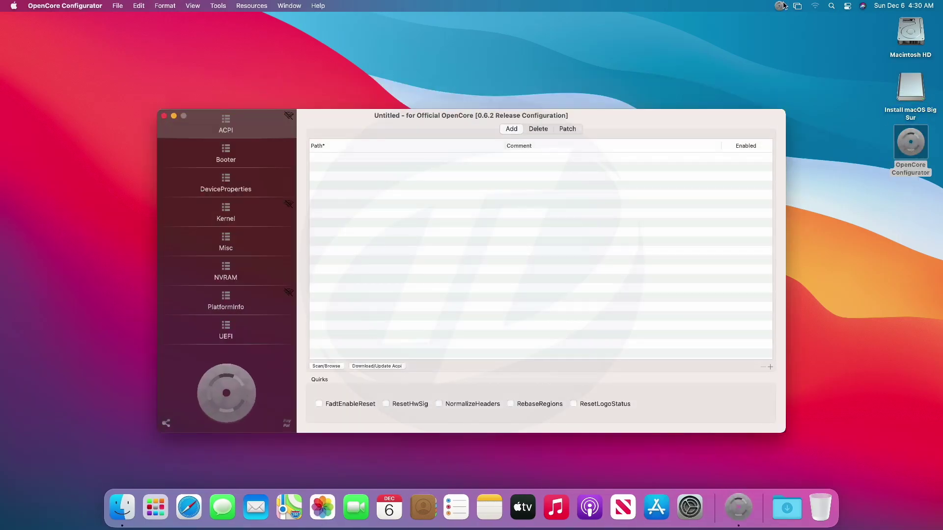
{"action": "left_click", "coordinate": [780, 6]}
{"action": "left_click", "coordinate": [806, 63]}
{"action": "type", "text": "****"}
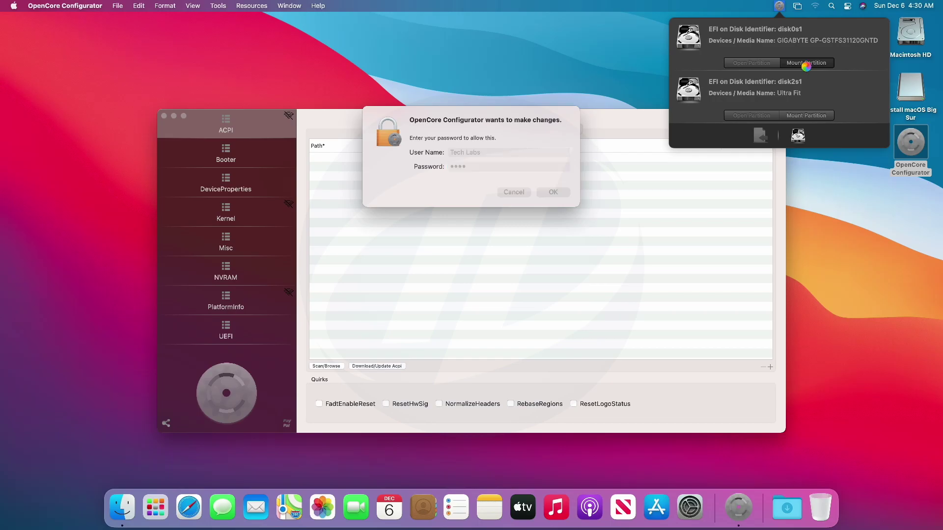
{"action": "key", "text": "Return"}
{"action": "left_click", "coordinate": [815, 115]}
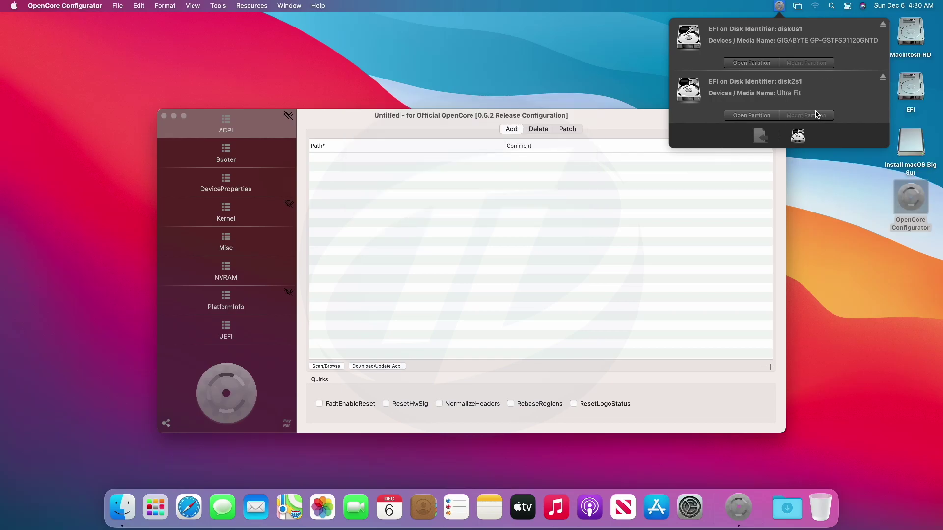
{"action": "left_click", "coordinate": [76, 8]}
{"action": "left_click", "coordinate": [71, 136]}
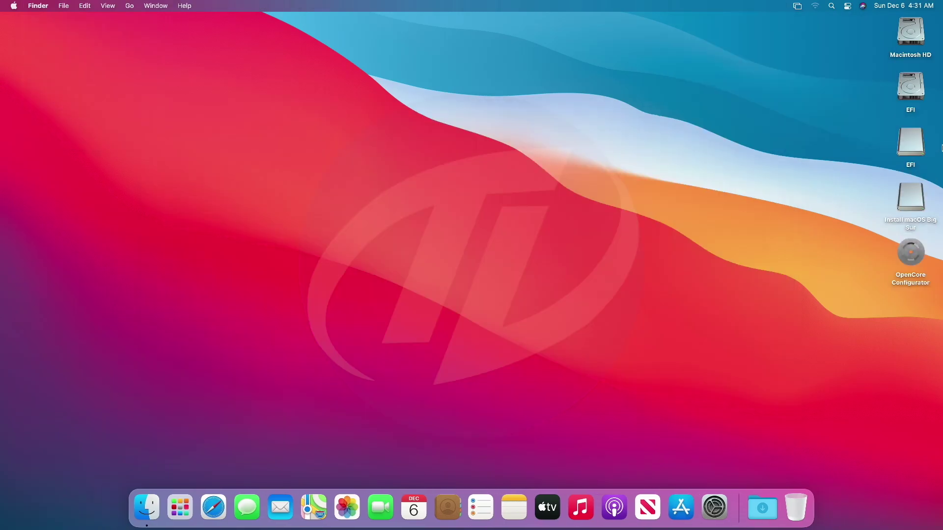
- Copy the EFI folder from the USB drive's EFI partition to the internal disk's EFI partition
{"action": "double_click", "coordinate": [911, 143]}
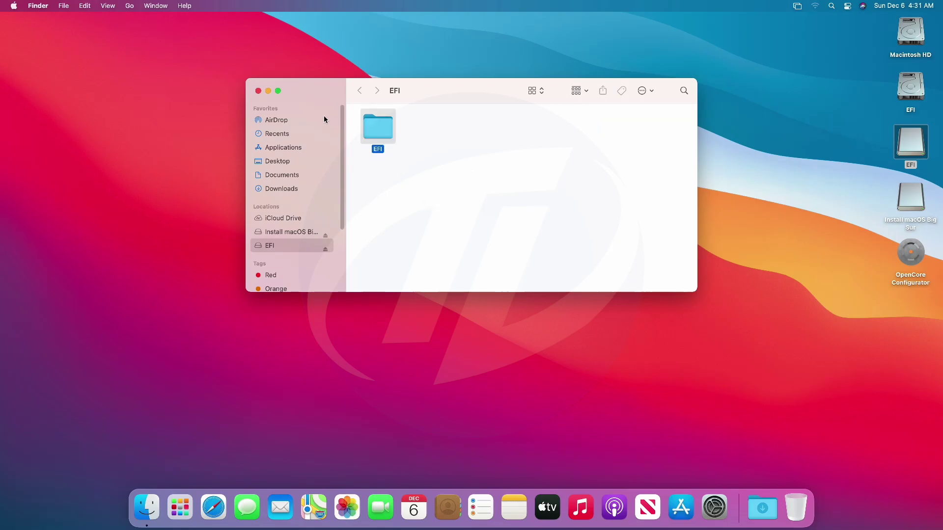
{"action": "left_click", "coordinate": [258, 91]}
{"action": "double_click", "coordinate": [910, 87]}
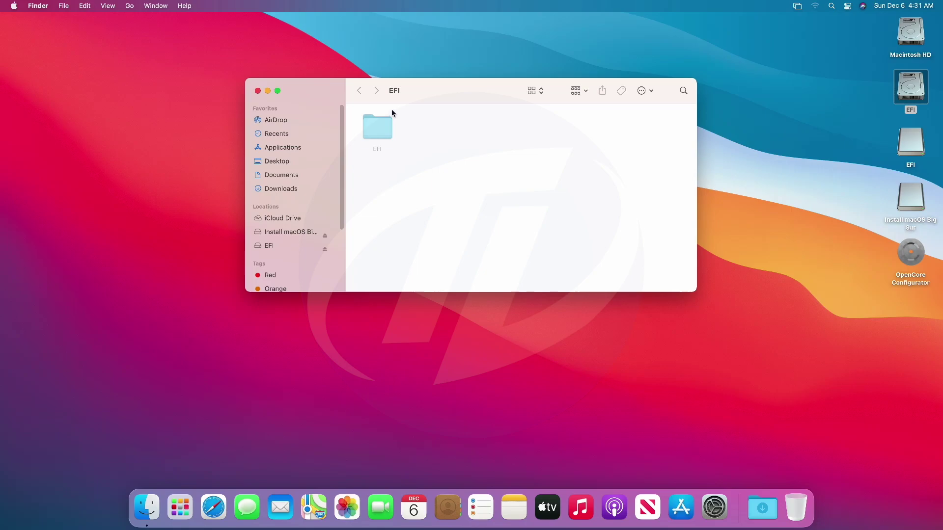
{"action": "left_click", "coordinate": [257, 91]}
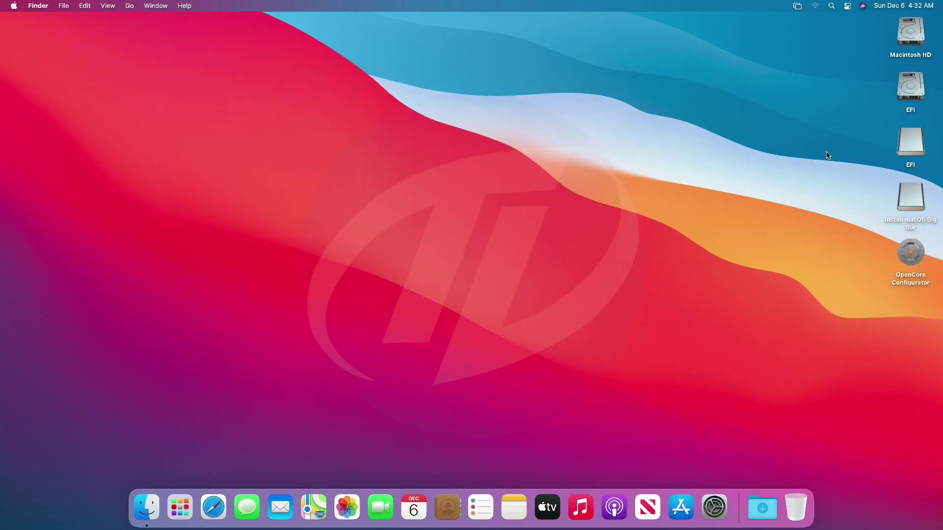
- Eject both EFI partitions and the Install macOS Big Sur volume from the desktop
{"action": "left_click_drag", "start_coordinate": [893, 86], "coordinate": [894, 212]}
{"action": "right_click", "coordinate": [895, 212]}
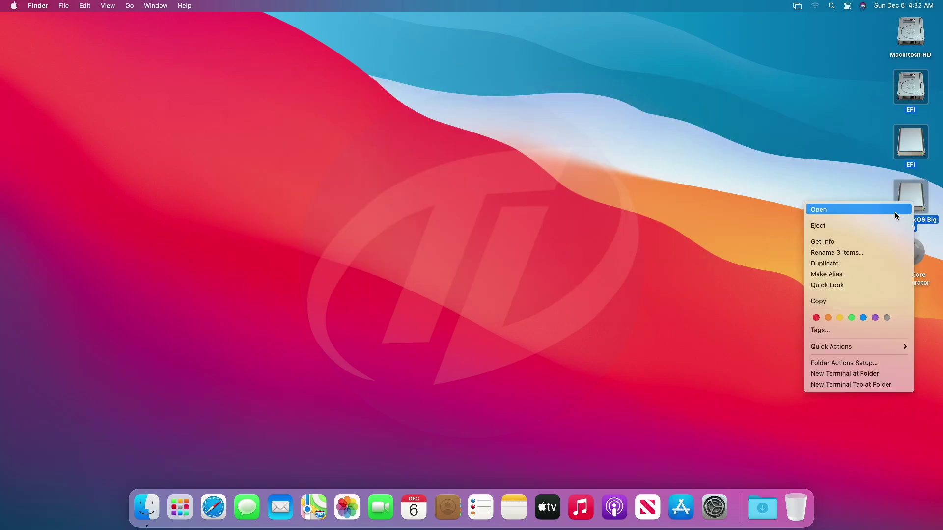
{"action": "left_click", "coordinate": [878, 225]}
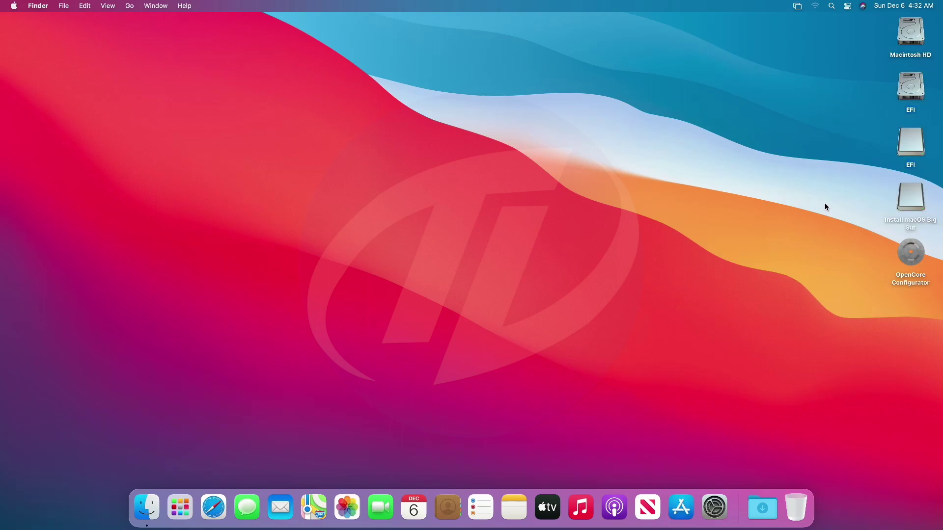
- Restart the computer with reopening windows turned off, and log back in with the account password
{"action": "left_click", "coordinate": [14, 5]}
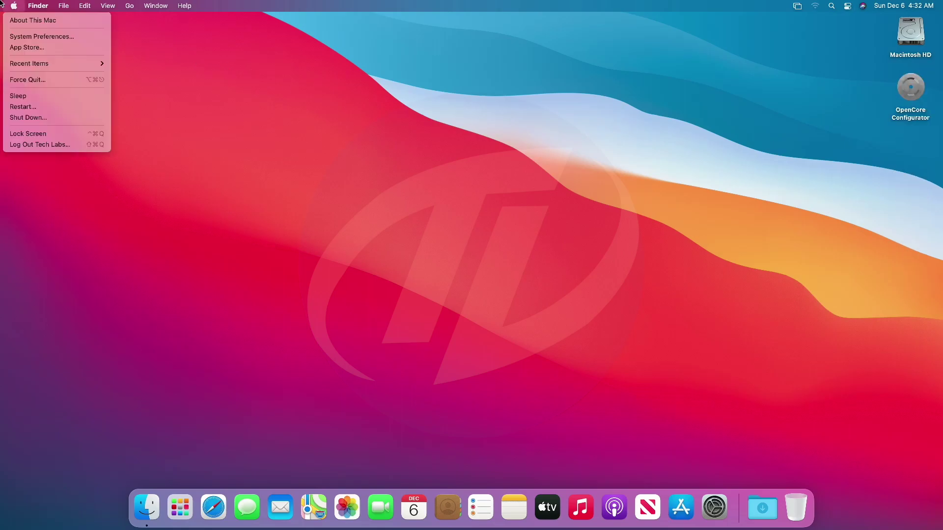
{"action": "left_click", "coordinate": [27, 109]}
{"action": "left_click", "coordinate": [459, 161]}
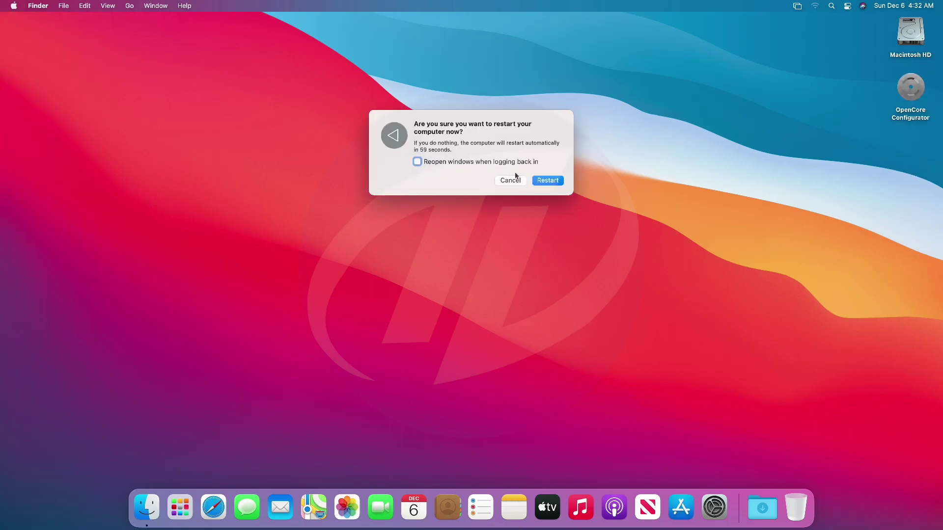
{"action": "left_click", "coordinate": [544, 182]}
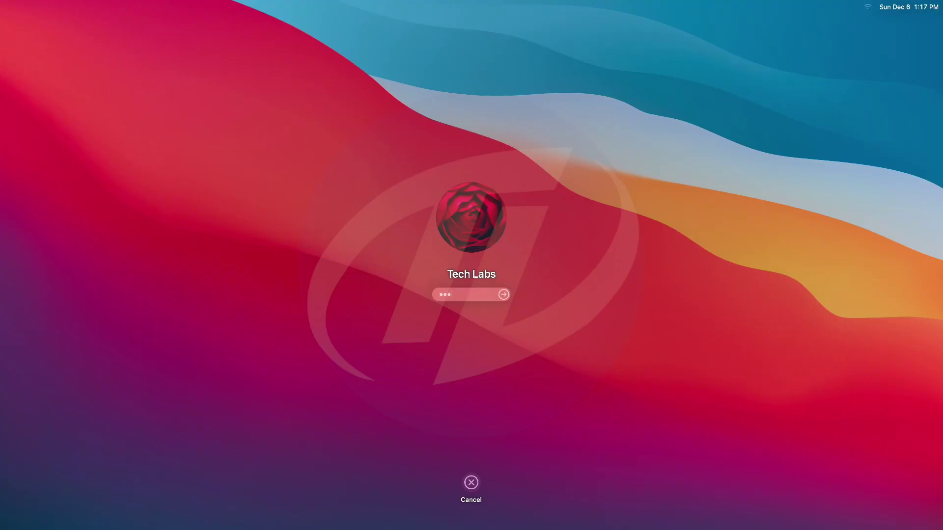
{"action": "key", "text": "Return"}
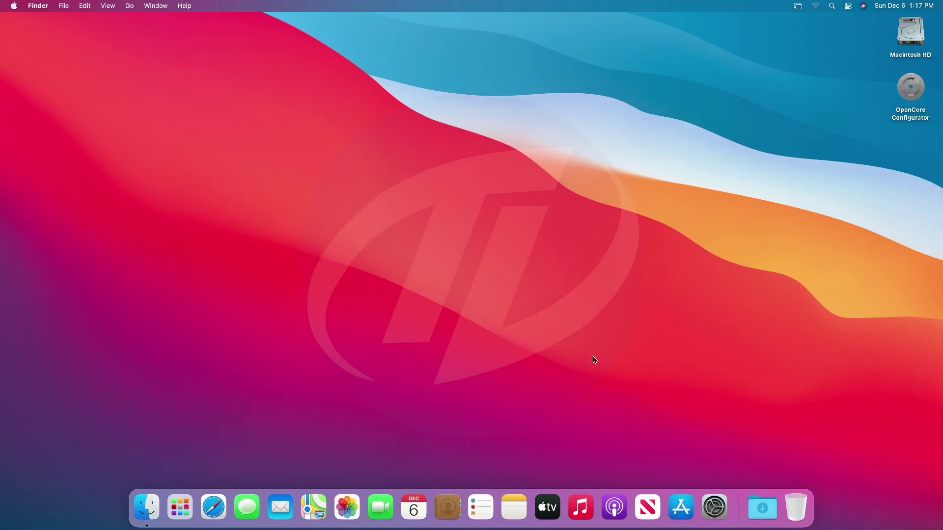
- Switch to System Preferences and enable showing the volume in the menu bar in the Sound settings
{"action": "left_click", "coordinate": [714, 507]}
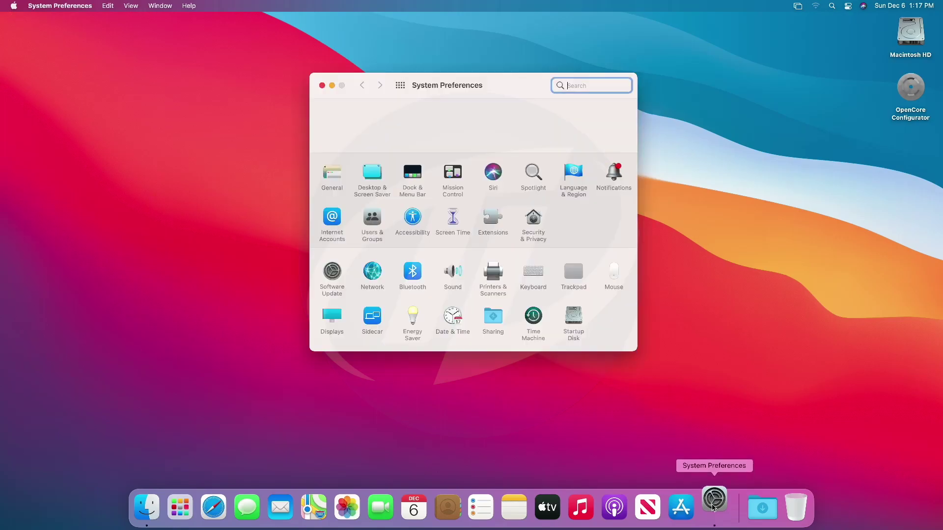
{"action": "left_click", "coordinate": [457, 278]}
{"action": "left_click", "coordinate": [459, 276]}
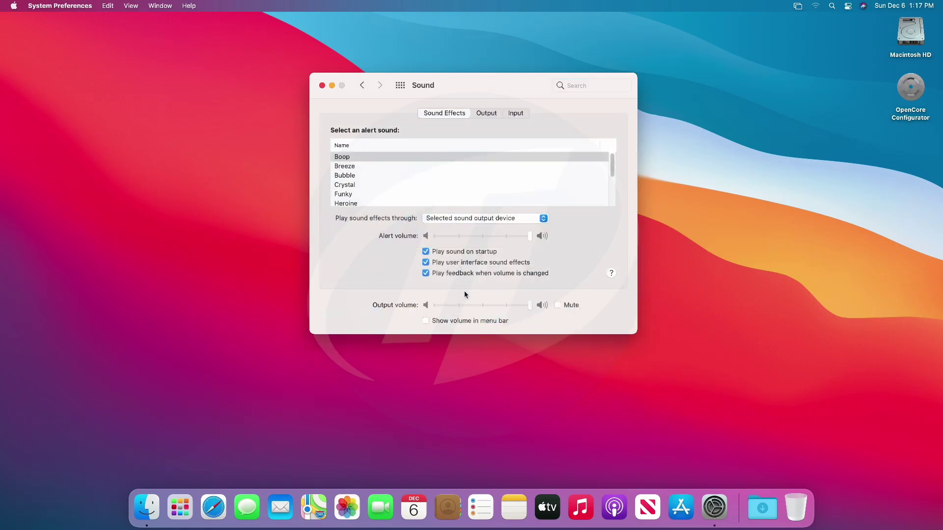
{"action": "left_click", "coordinate": [472, 322]}
- Test the output volume by lowering it, raising it back to maximum, and toggling mute on and off
{"action": "left_click_drag", "start_coordinate": [450, 305], "coordinate": [564, 308]}
{"action": "left_click_drag", "start_coordinate": [436, 308], "coordinate": [545, 308]}
{"action": "key", "text": "XF86AudioLowerVolume"}
{"action": "key", "text": "XF86AudioLowerVolume"}
{"action": "key", "text": "XF86AudioLowerVolume"}
{"action": "key", "text": "XF86AudioLowerVolume"}
{"action": "key", "text": "XF86AudioLowerVolume"}
{"action": "key", "text": "XF86AudioLowerVolume"}
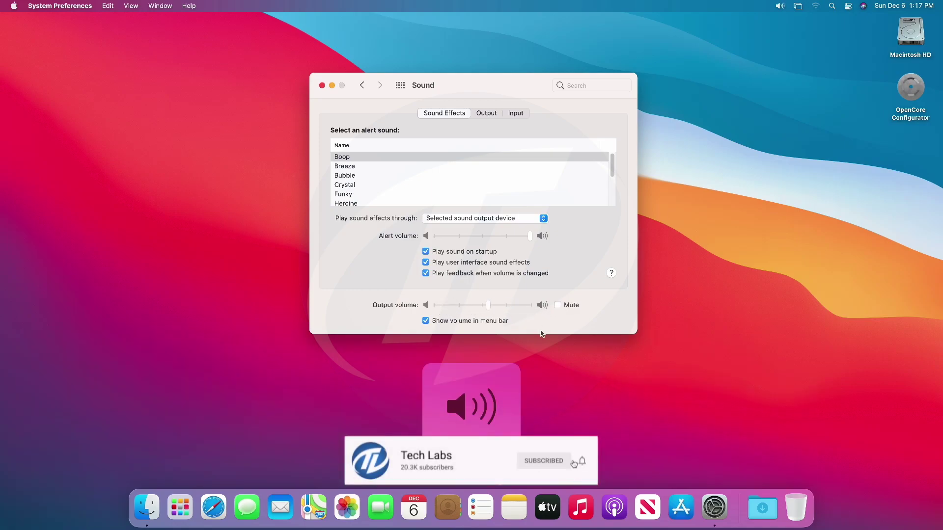
{"action": "key", "text": "XF86AudioRaiseVolume"}
{"action": "key", "text": "XF86AudioRaiseVolume"}
{"action": "key", "text": "XF86AudioRaiseVolume"}
{"action": "key", "text": "XF86AudioMute"}
{"action": "key", "text": "XF86AudioMute"}
{"action": "key", "text": "XF86AudioMute"}
{"action": "key", "text": "XF86AudioMute"}
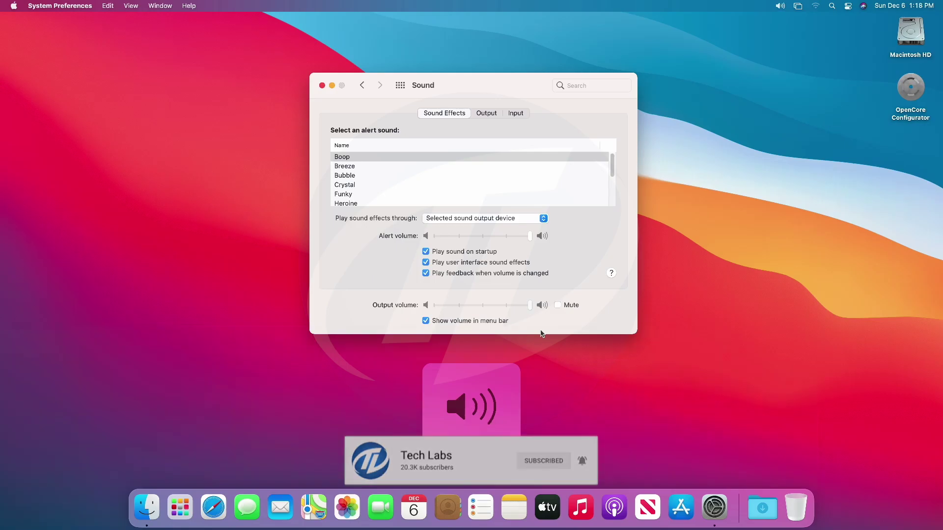
- Try the HDMI sound output, select Internal Speakers as the output device, and view the sound input devices
{"action": "left_click", "coordinate": [482, 113]}
{"action": "left_click", "coordinate": [449, 177]}
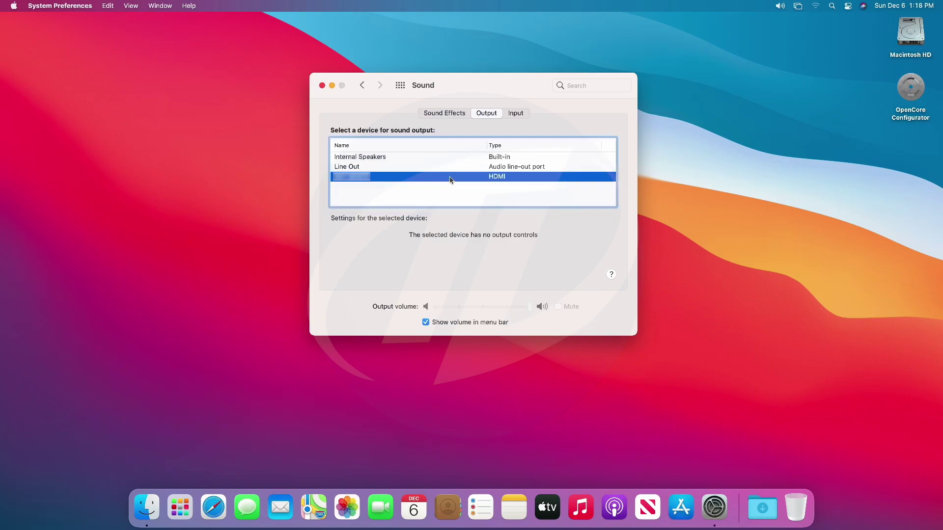
{"action": "left_click", "coordinate": [462, 156]}
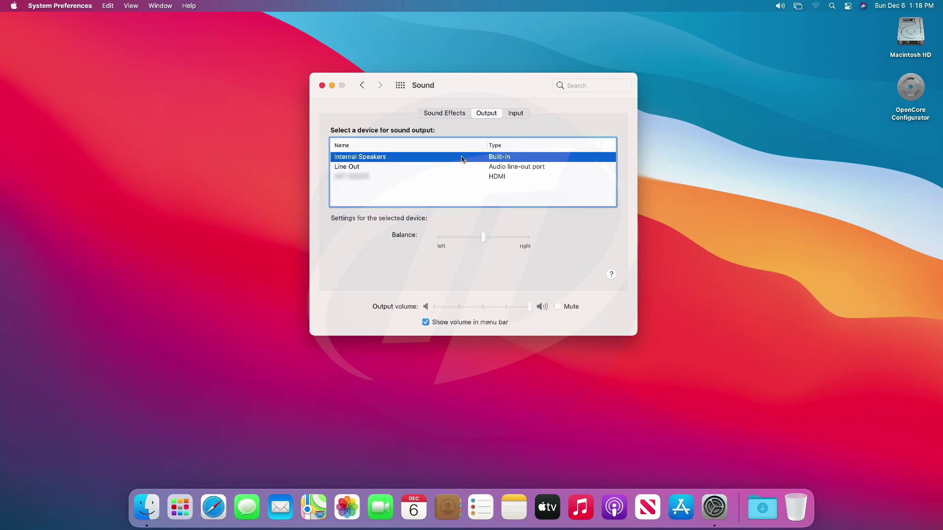
{"action": "left_click", "coordinate": [507, 114]}
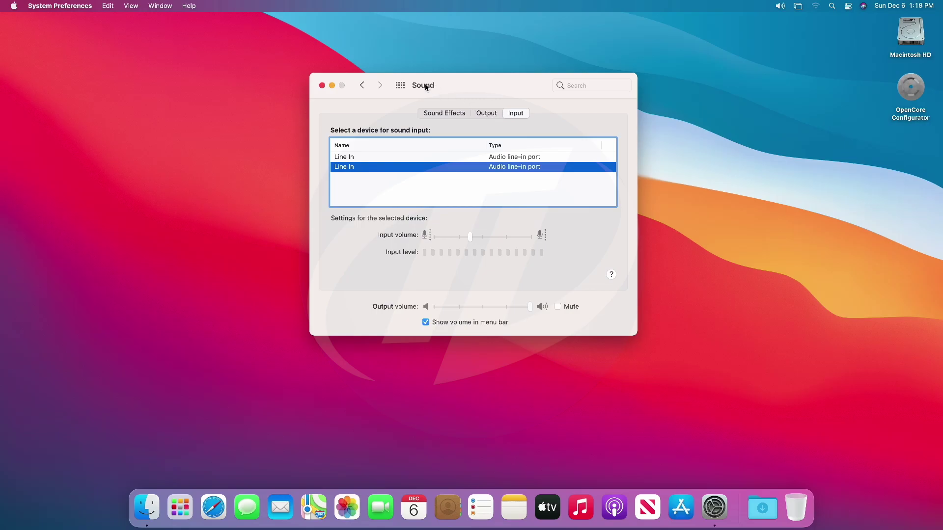
- Enable showing Bluetooth in the menu bar and turn Bluetooth off and on again
{"action": "left_click", "coordinate": [401, 85]}
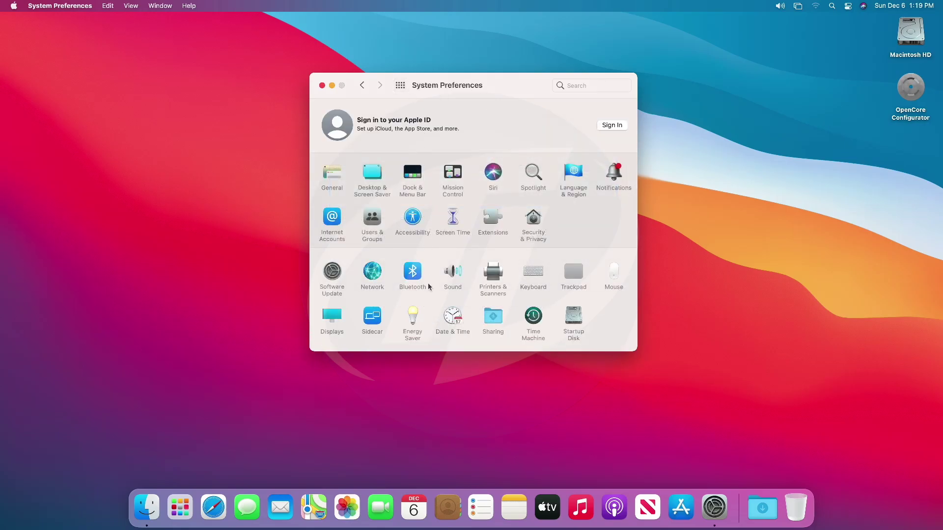
{"action": "left_click", "coordinate": [415, 274]}
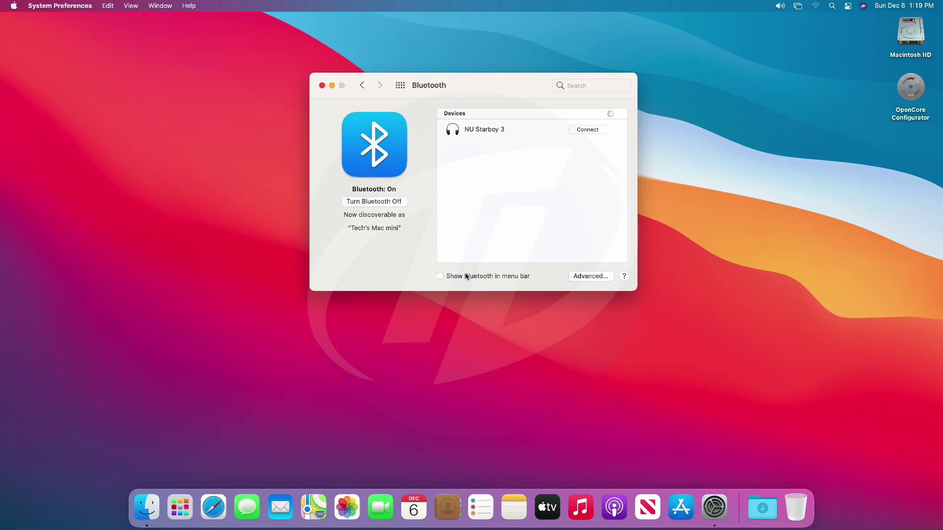
{"action": "left_click", "coordinate": [440, 276]}
{"action": "left_click", "coordinate": [398, 202]}
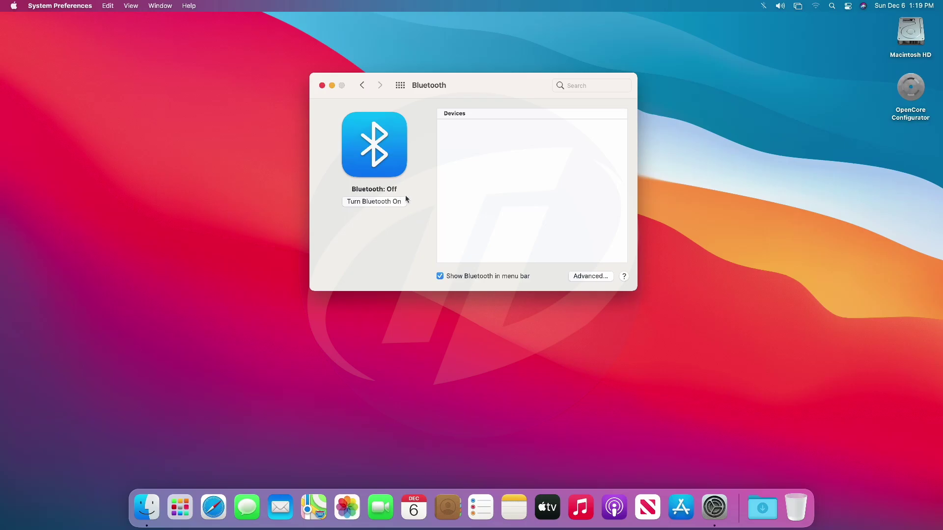
{"action": "left_click", "coordinate": [400, 201]}
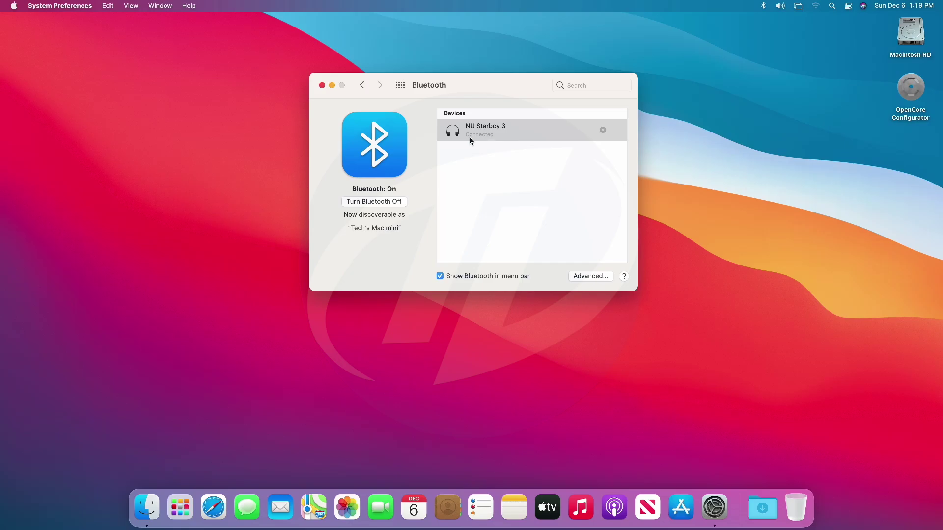
- Check the Ethernet and Wi-Fi connection details in the Network settings
{"action": "left_click", "coordinate": [400, 86]}
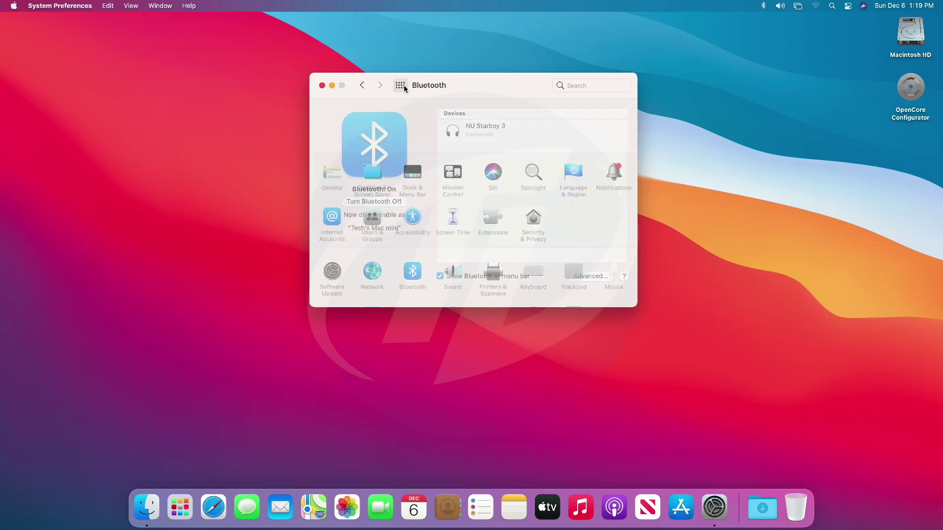
{"action": "left_click", "coordinate": [378, 268]}
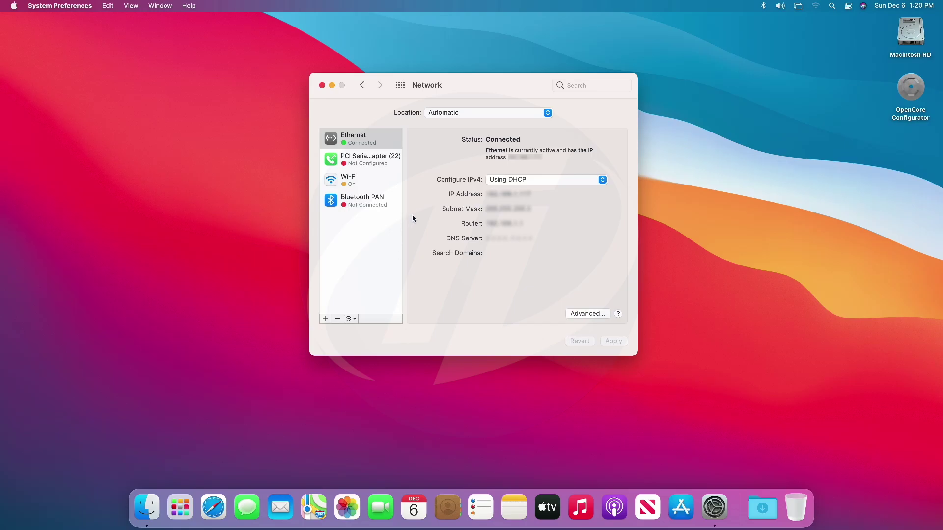
{"action": "left_click", "coordinate": [382, 180]}
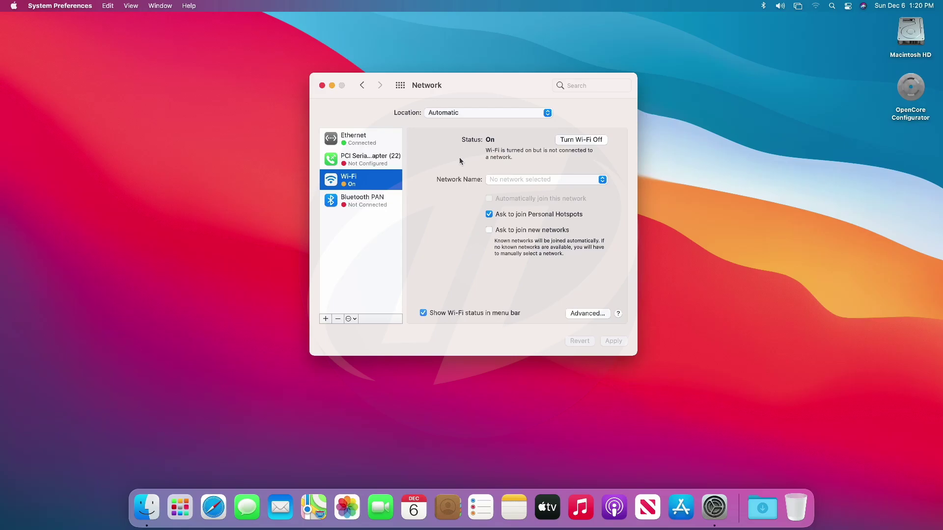
- Try the Dark and Auto appearances in the General settings, set the appearance back to Light, and return to the overview
{"action": "left_click", "coordinate": [401, 85]}
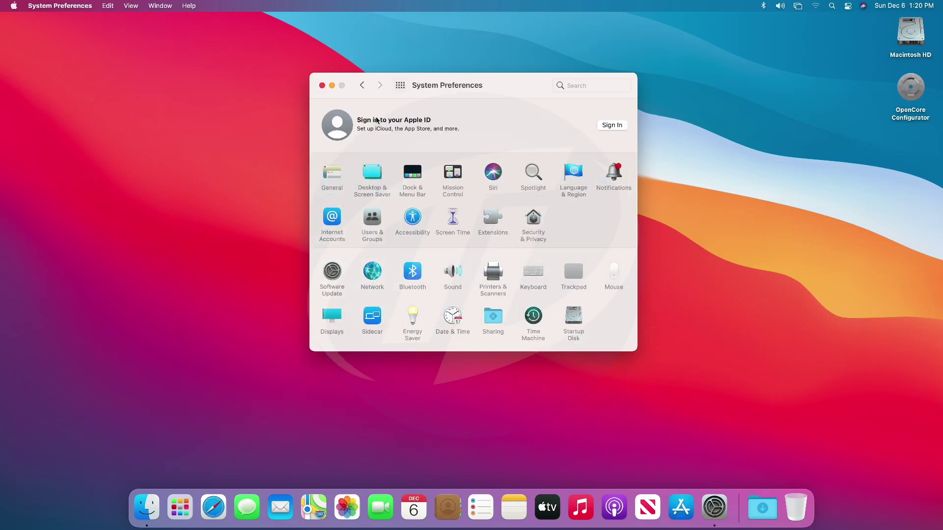
{"action": "left_click", "coordinate": [336, 176]}
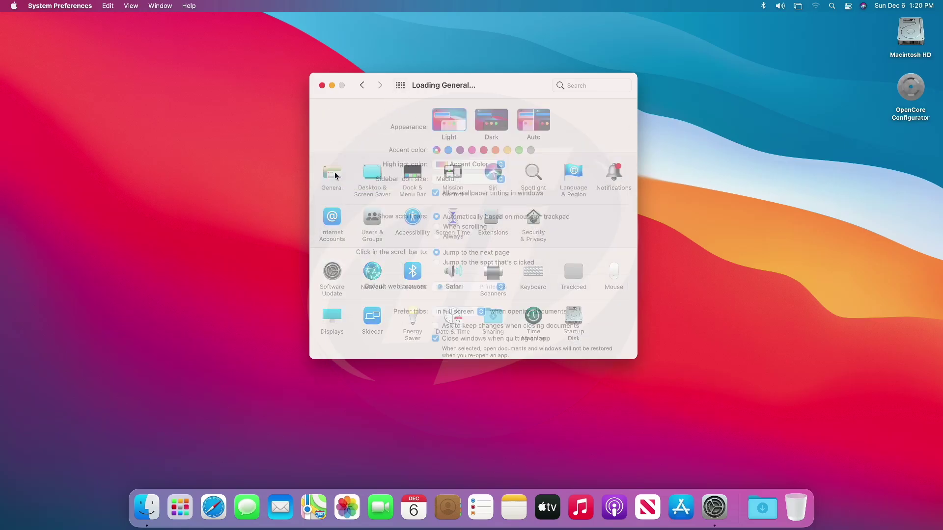
{"action": "left_click", "coordinate": [476, 124]}
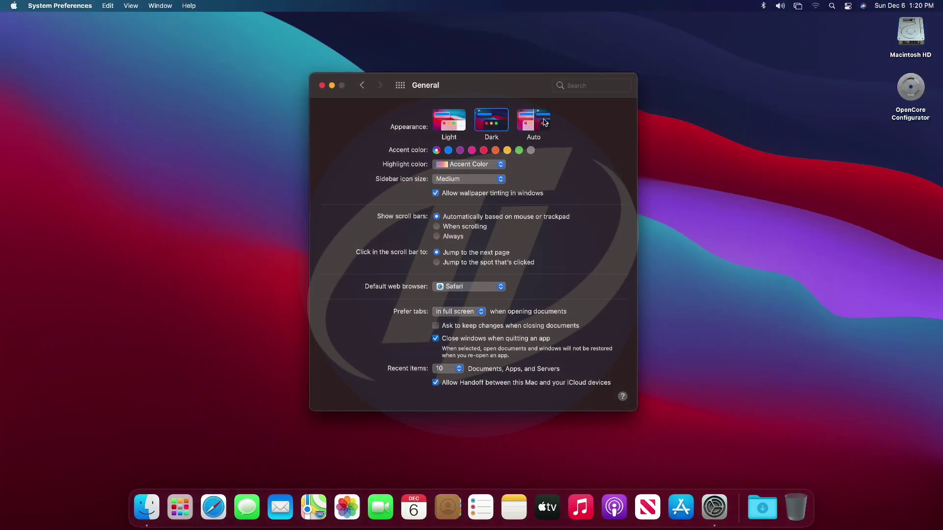
{"action": "left_click", "coordinate": [544, 122]}
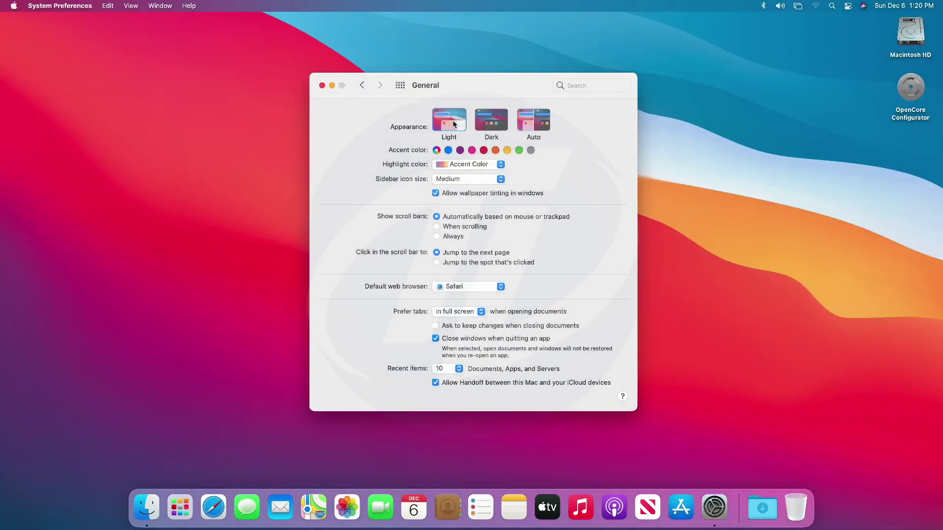
{"action": "left_click", "coordinate": [401, 87]}
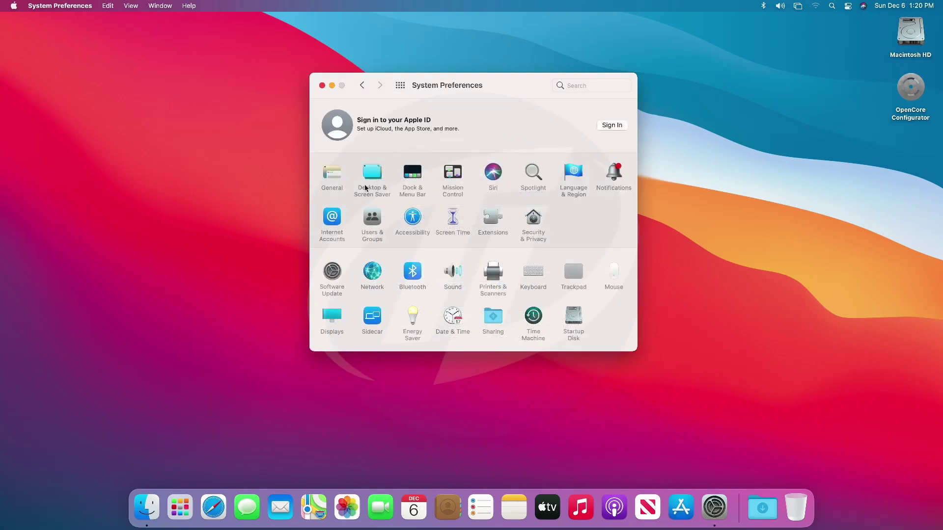
- Try the dynamic desktop pictures Big Sur, The Cliffs, The Lake, The Desert and The Beach as the wallpaper
{"action": "left_click", "coordinate": [368, 178]}
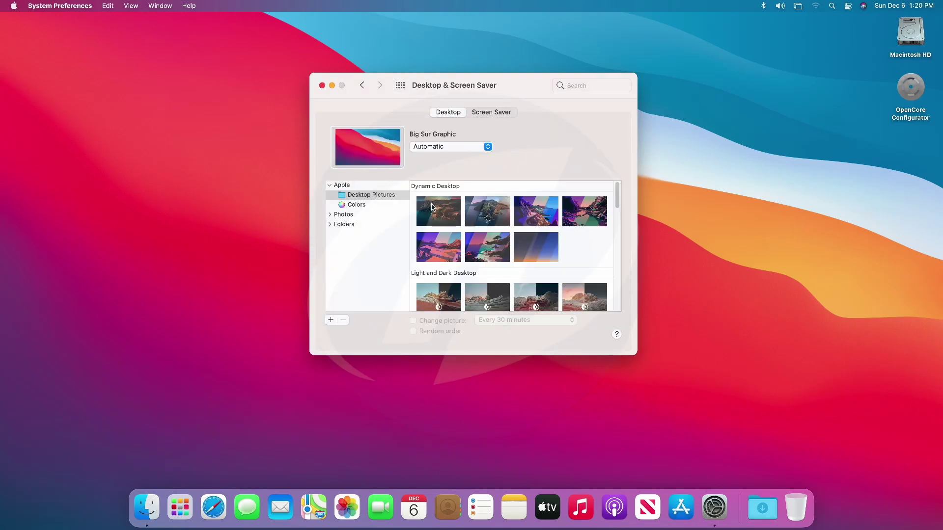
{"action": "left_click", "coordinate": [432, 207]}
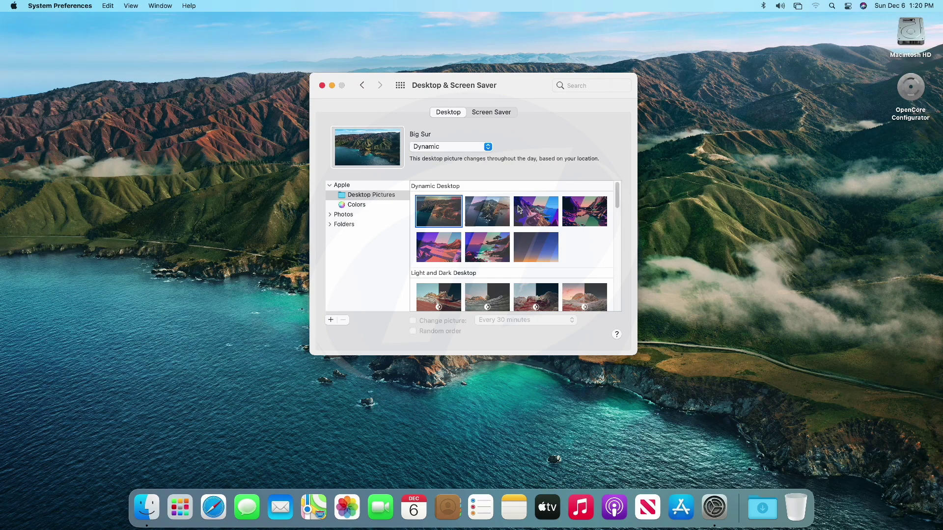
{"action": "left_click", "coordinate": [520, 210]}
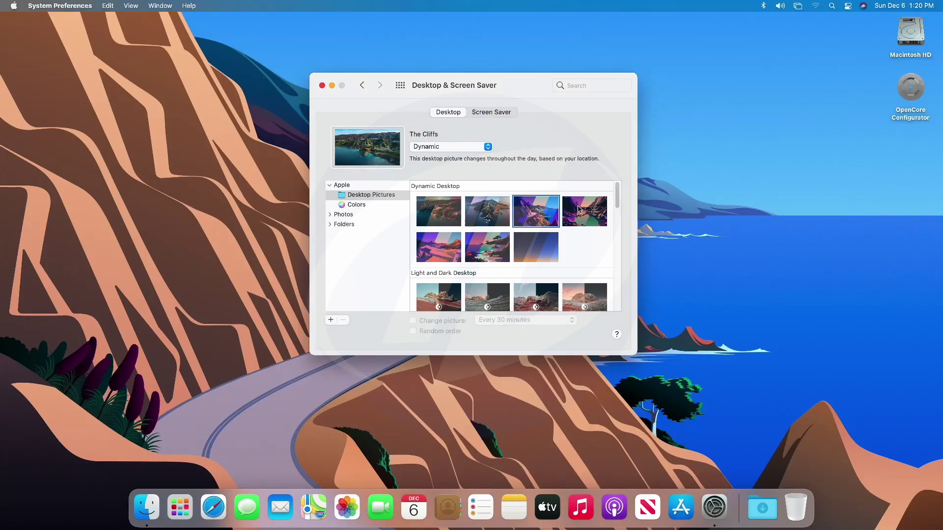
{"action": "left_click", "coordinate": [578, 209]}
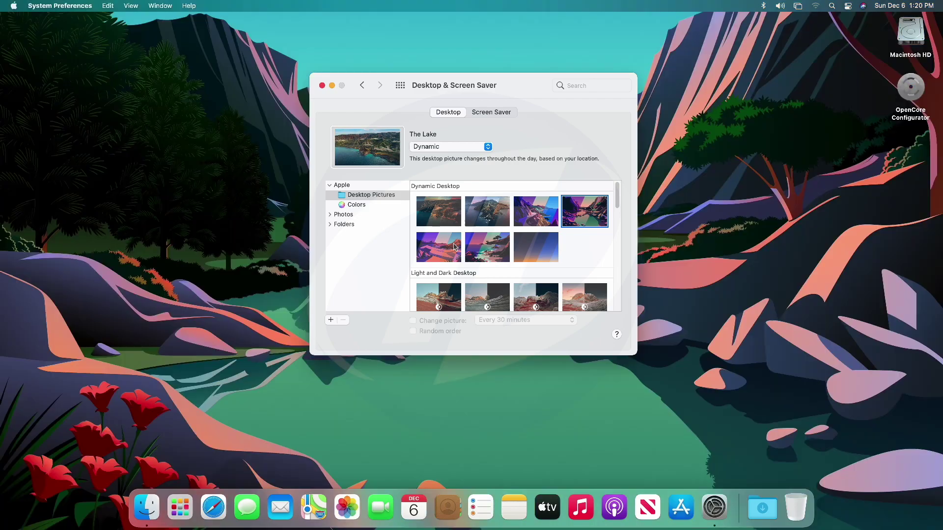
{"action": "left_click", "coordinate": [454, 246]}
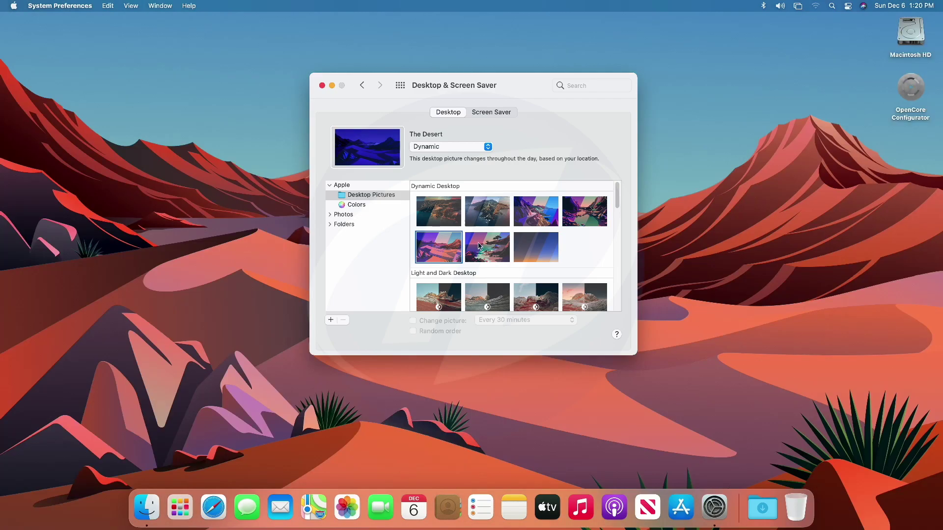
{"action": "left_click", "coordinate": [480, 245]}
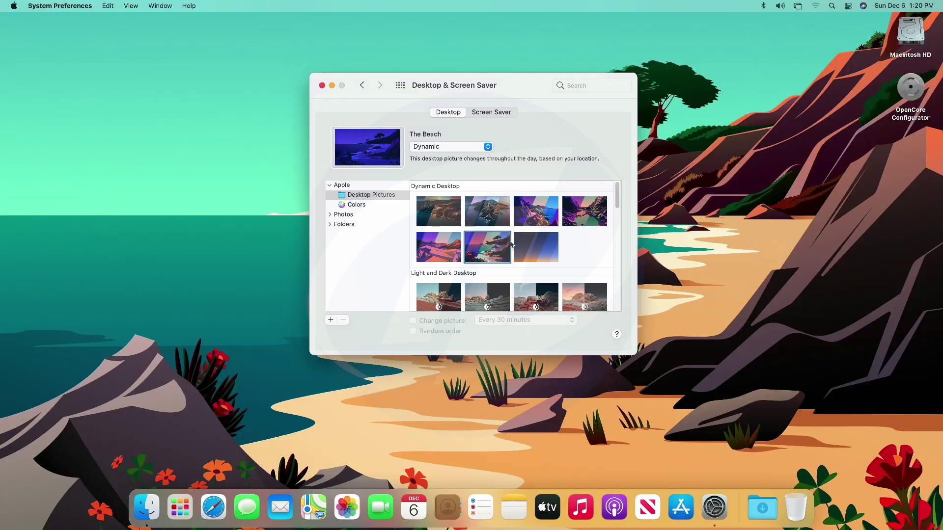
{"action": "left_click", "coordinate": [528, 245]}
- Try the Peak, Tree, Valley, Dome and Iridescence wallpapers, set Big Sur Graphic as the desktop picture, and return to the overview
{"action": "left_click", "coordinate": [461, 286]}
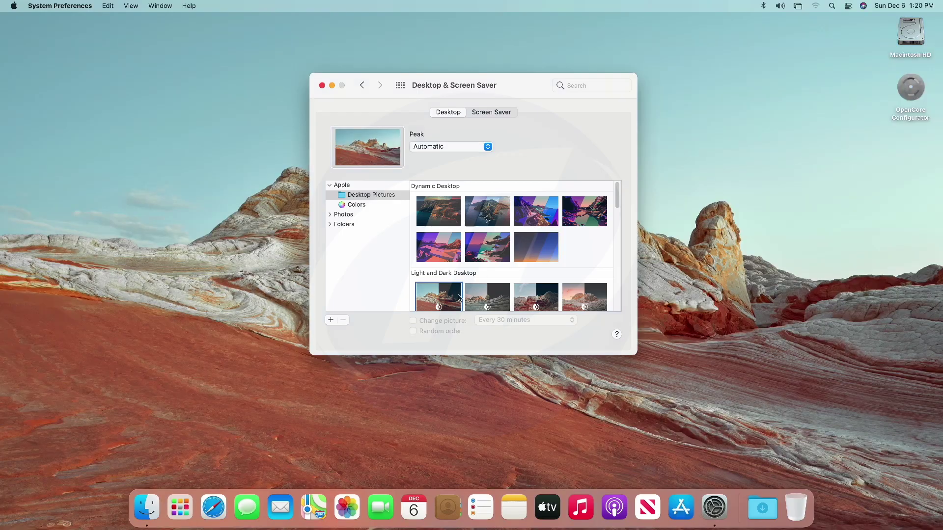
{"action": "left_click", "coordinate": [479, 298]}
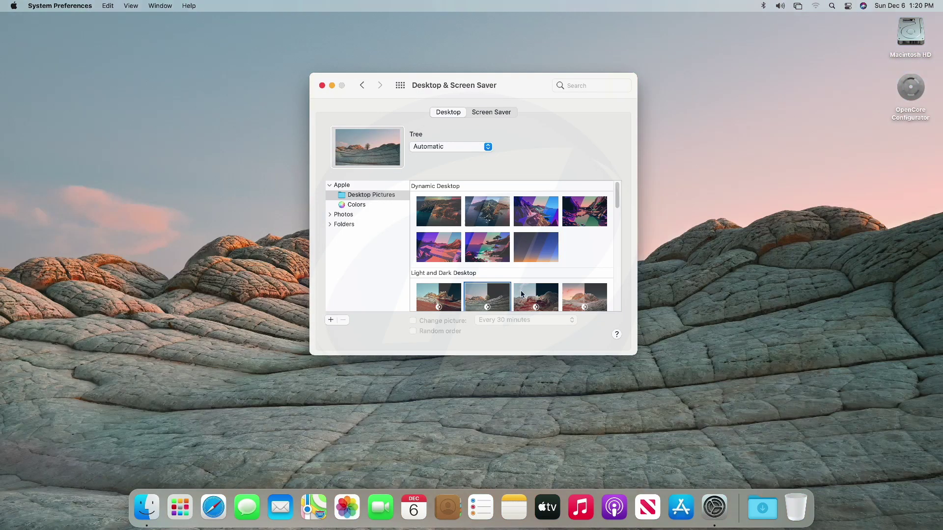
{"action": "left_click", "coordinate": [521, 294]}
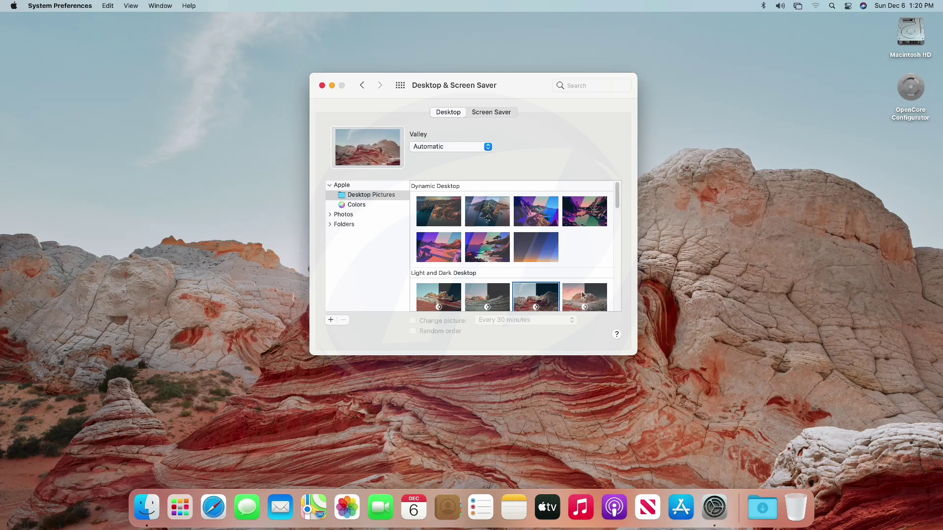
{"action": "left_click", "coordinate": [592, 295]}
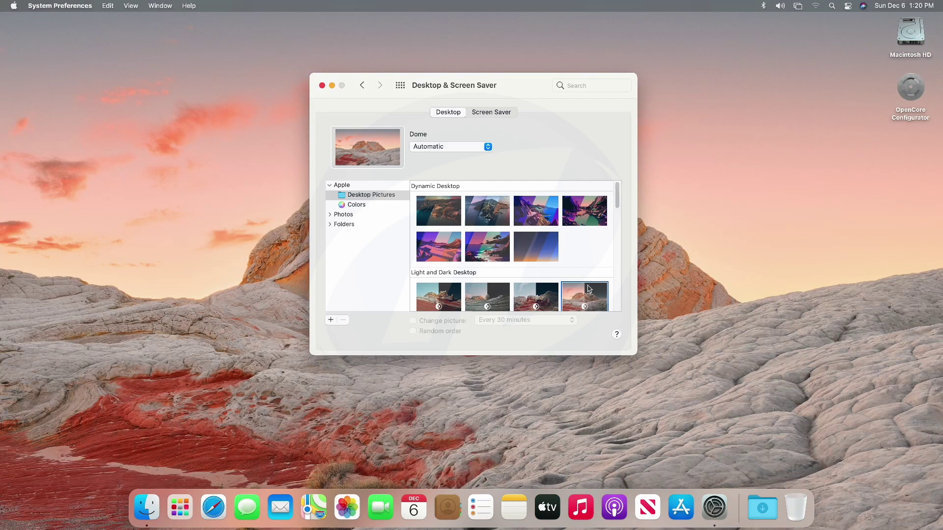
{"action": "scroll", "coordinate": [589, 290], "scroll_direction": "down", "scroll_amount": 3}
{"action": "left_click", "coordinate": [508, 285]}
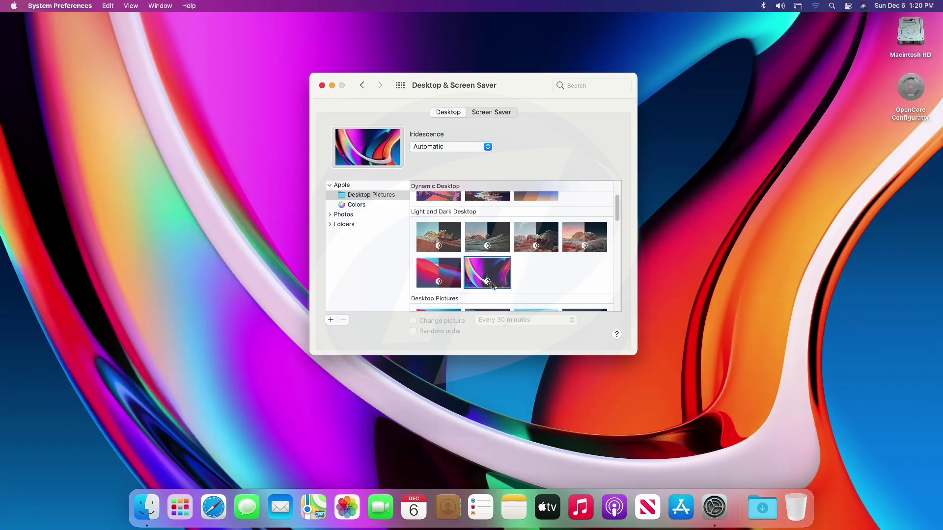
{"action": "left_click", "coordinate": [448, 280]}
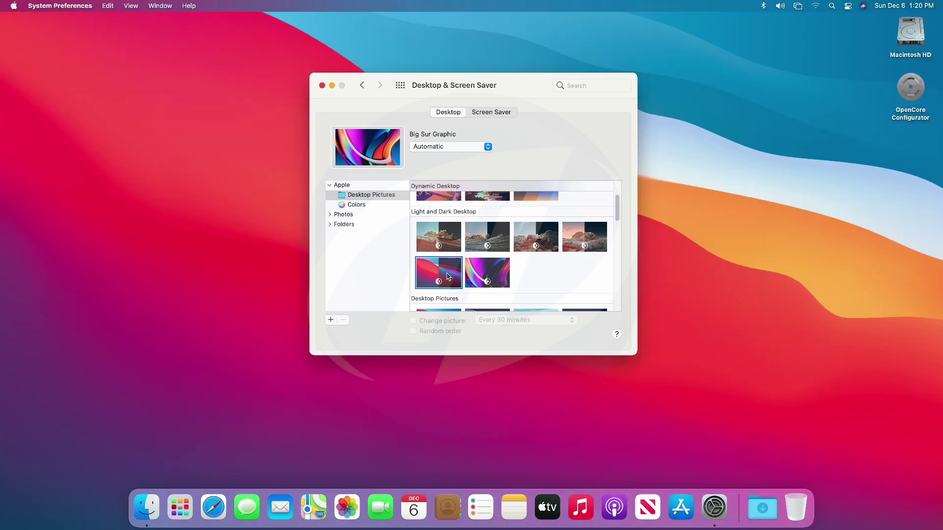
{"action": "left_click", "coordinate": [404, 90]}
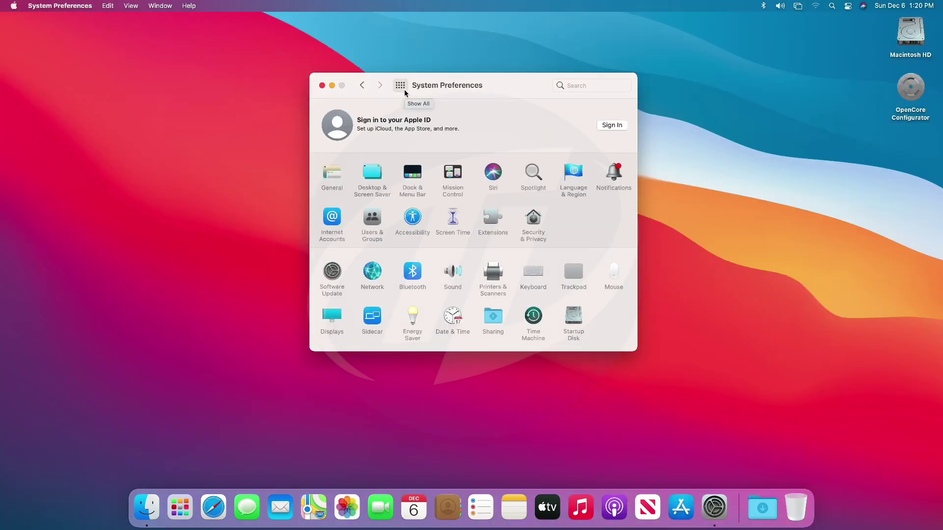
- Try Dock magnification in the Dock & Menu Bar settings, turn it off again, and return to the overview
{"action": "left_click", "coordinate": [410, 172]}
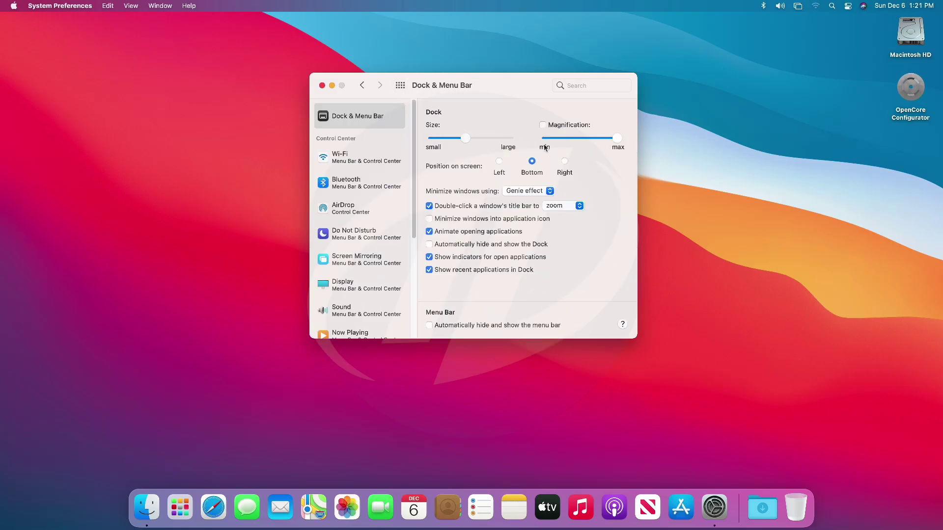
{"action": "left_click", "coordinate": [552, 128]}
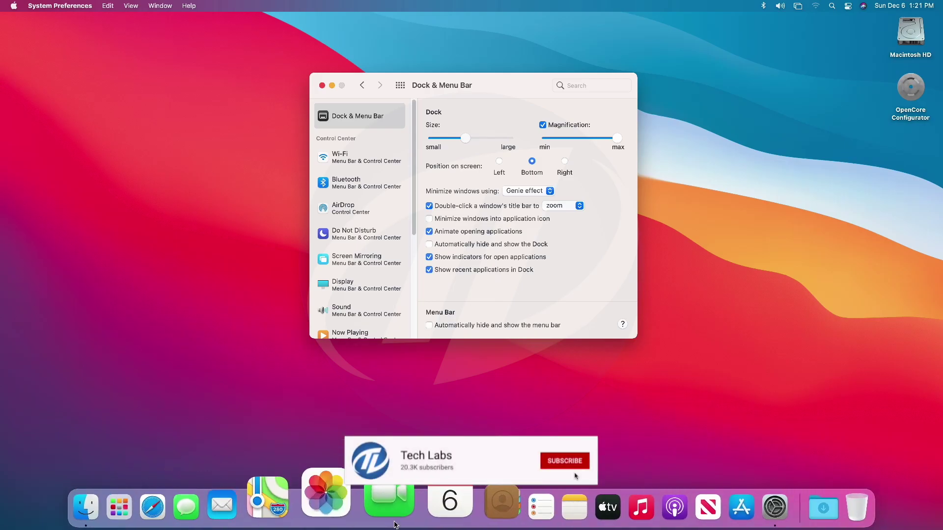
{"action": "left_click", "coordinate": [563, 128]}
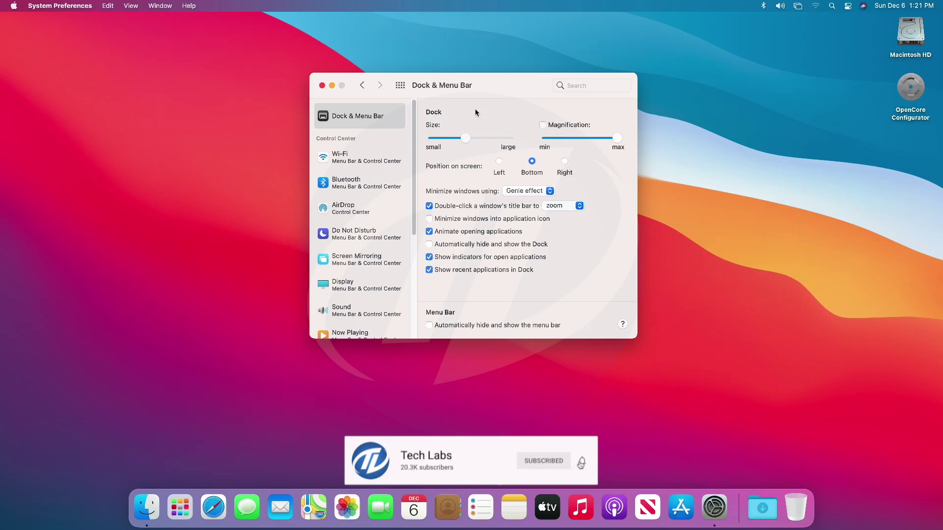
{"action": "left_click", "coordinate": [399, 87]}
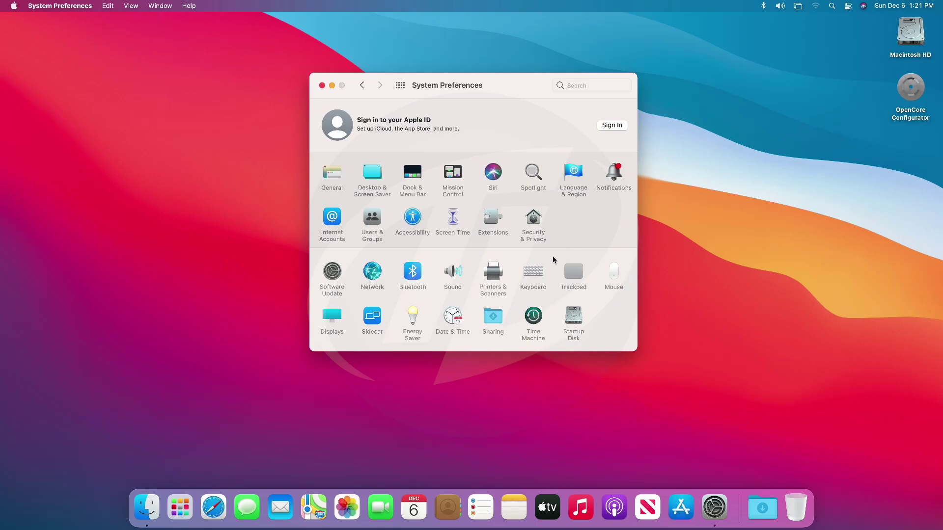
- Check the monitor's resolution and color profile settings in Displays, and close System Preferences
{"action": "left_click", "coordinate": [338, 317]}
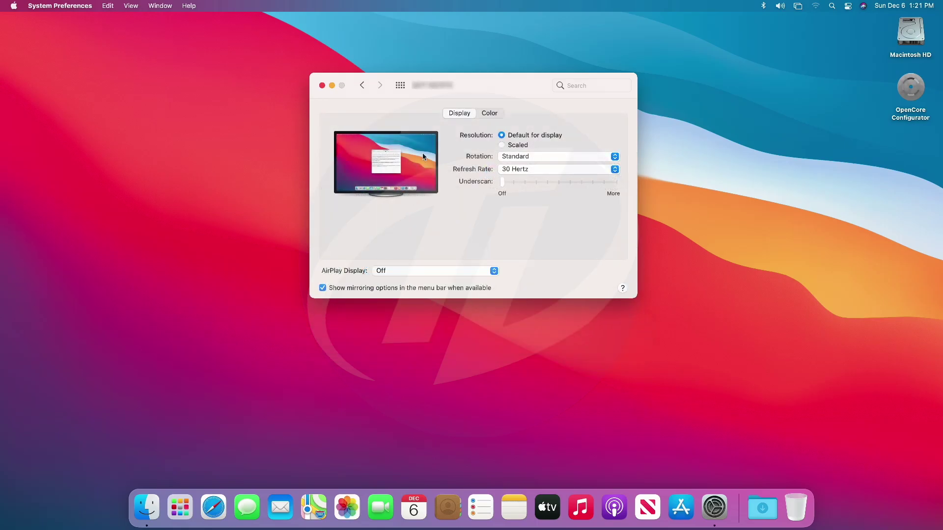
{"action": "left_click", "coordinate": [481, 115]}
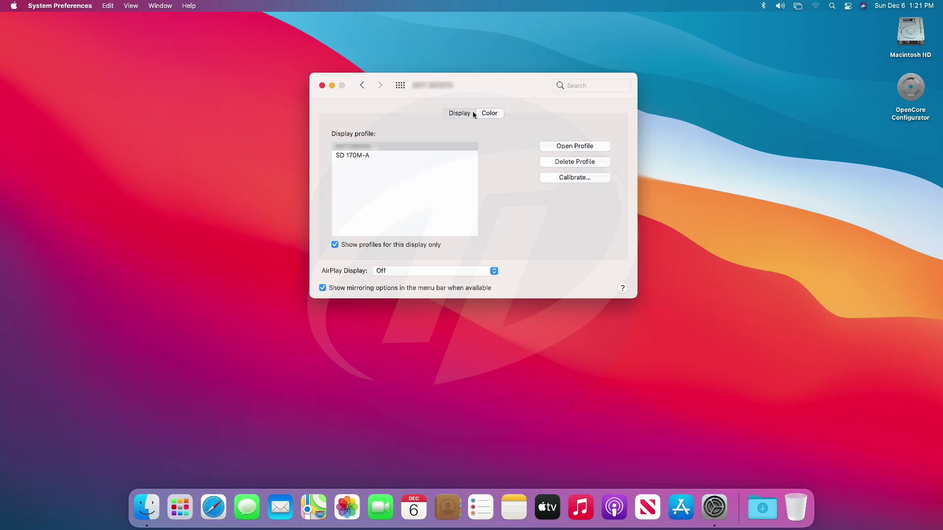
{"action": "left_click", "coordinate": [458, 113]}
{"action": "left_click", "coordinate": [401, 85]}
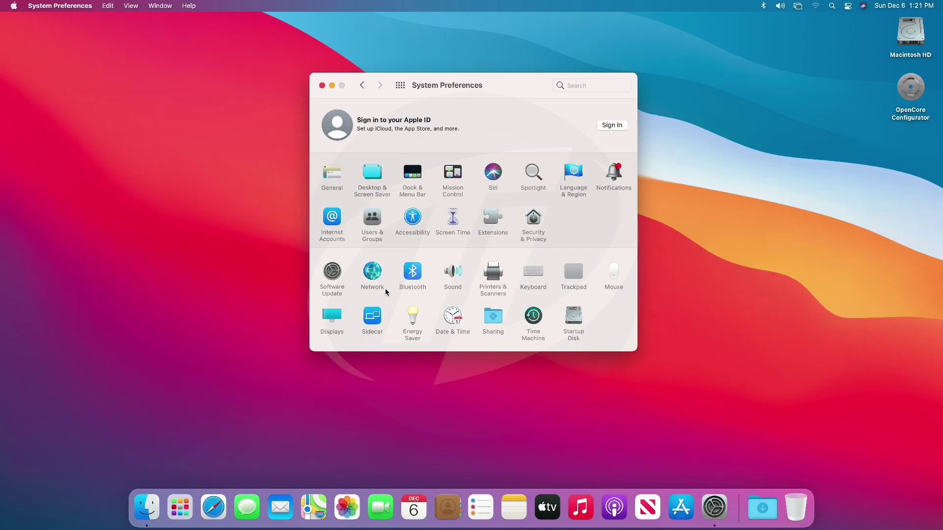
{"action": "left_click", "coordinate": [322, 85]}
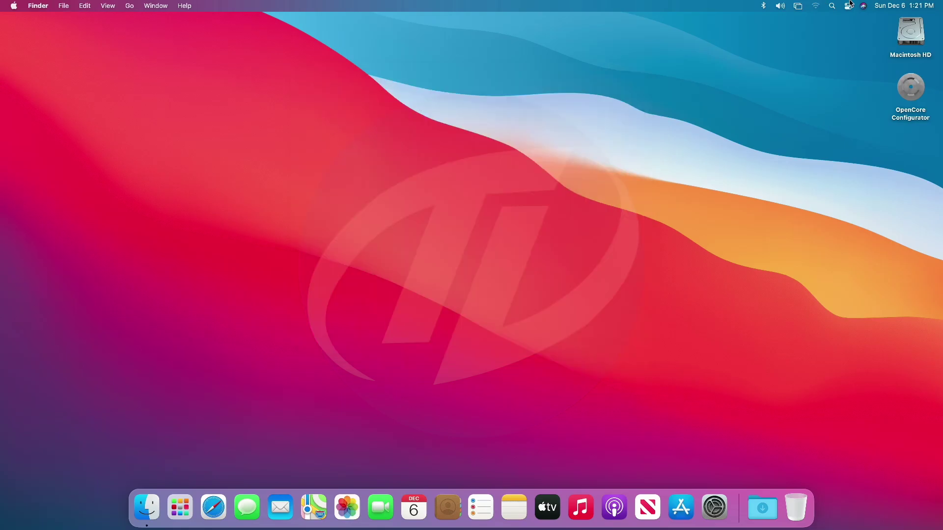
- View the Notification Center widgets, and lower the Control Center sound volume to zero and raise it back to maximum
{"action": "left_click", "coordinate": [904, 5]}
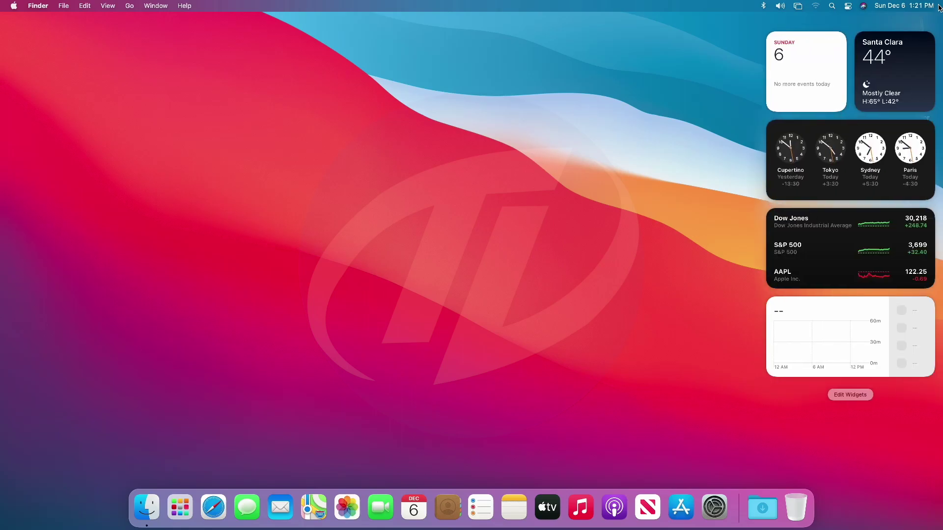
{"action": "left_click", "coordinate": [604, 162]}
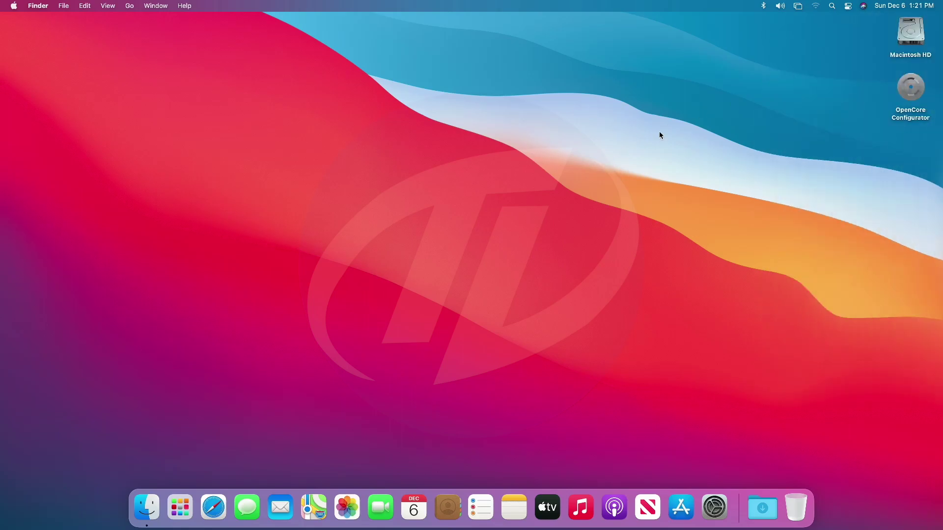
{"action": "left_click", "coordinate": [849, 6]}
{"action": "left_click_drag", "start_coordinate": [908, 144], "coordinate": [780, 158]}
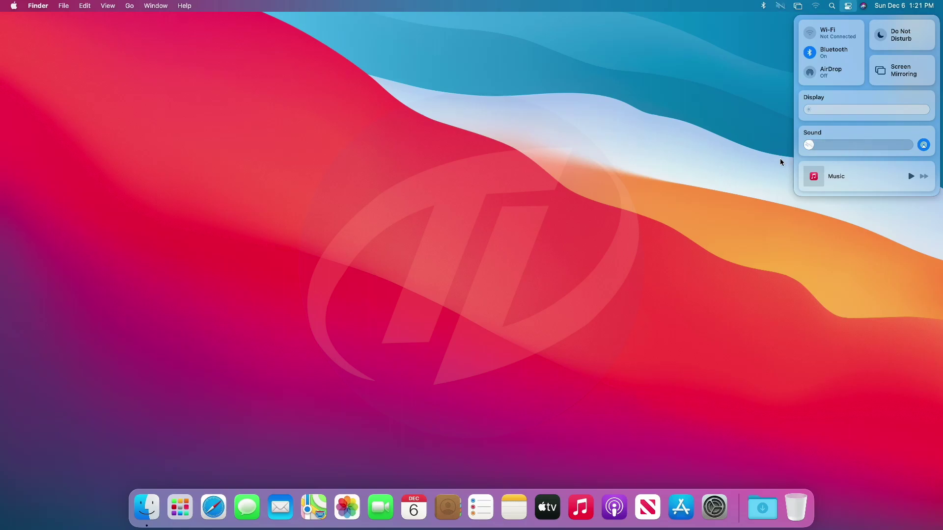
{"action": "left_click_drag", "start_coordinate": [723, 169], "coordinate": [938, 161]}
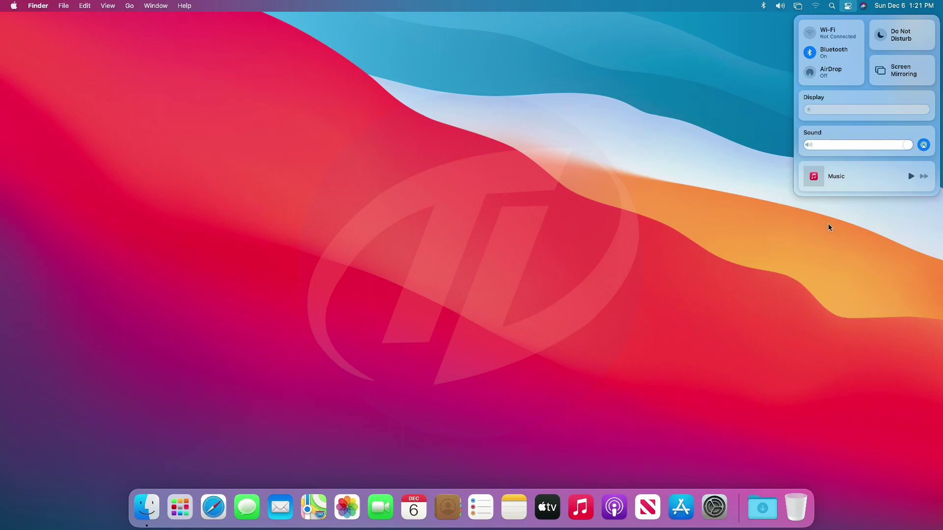
- Test the keyboard volume control by lowering the volume partway, raising it to maximum, muting and unmuting, and close Control Center
{"action": "key", "text": "F11"}
{"action": "key", "text": "F11"}
{"action": "key", "text": "F11"}
{"action": "key", "text": "F11"}
{"action": "key", "text": "F11"}
{"action": "key", "text": "F11"}
{"action": "key", "text": "F11"}
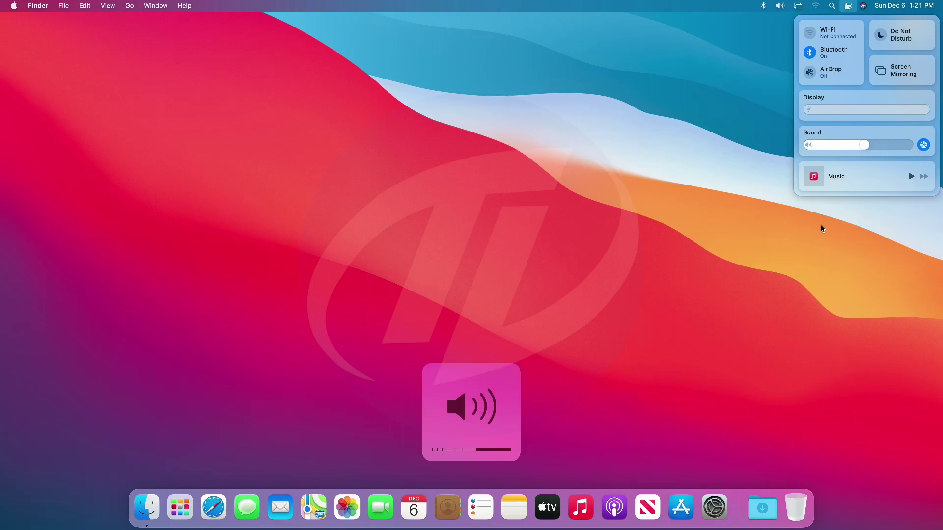
{"action": "key", "text": "F12"}
{"action": "key", "text": "F12"}
{"action": "key", "text": "F12"}
{"action": "key", "text": "F12"}
{"action": "key", "text": "F12"}
{"action": "key", "text": "F12"}
{"action": "key", "text": "F10"}
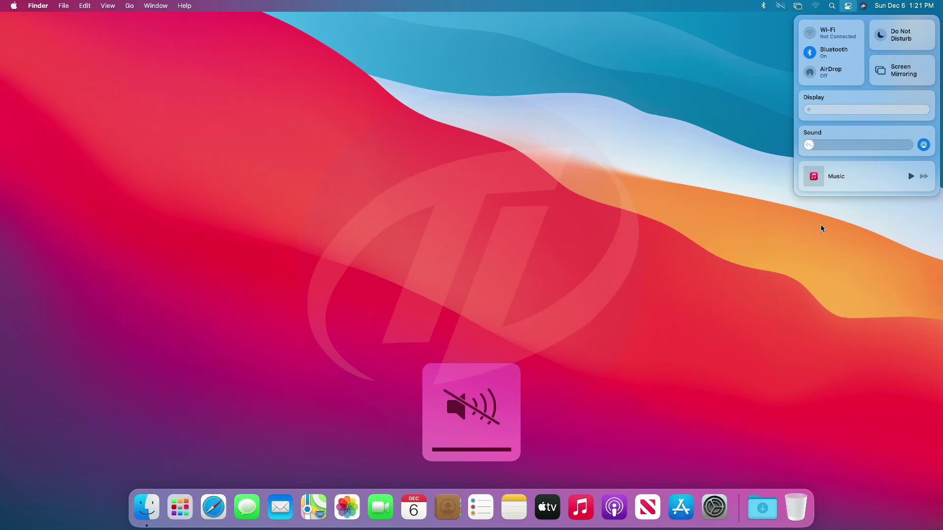
{"action": "key", "text": "F10"}
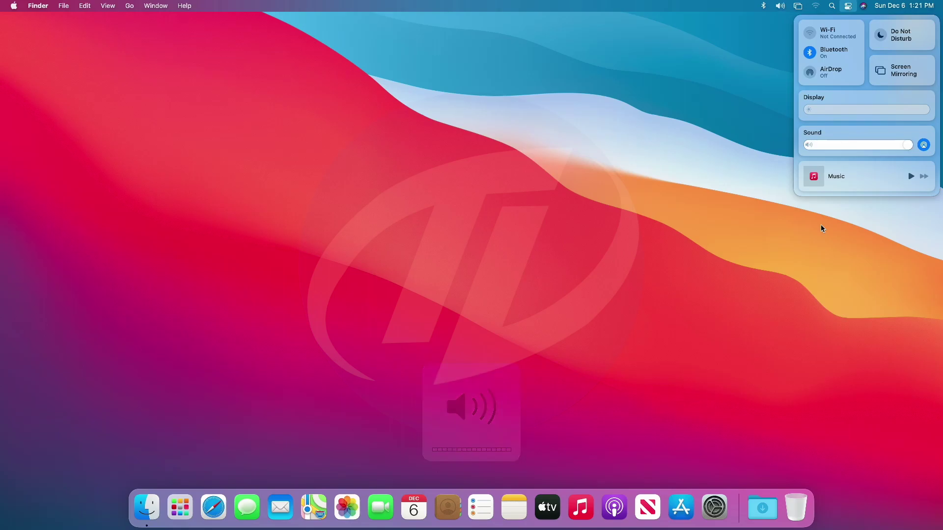
{"action": "left_click", "coordinate": [806, 22]}
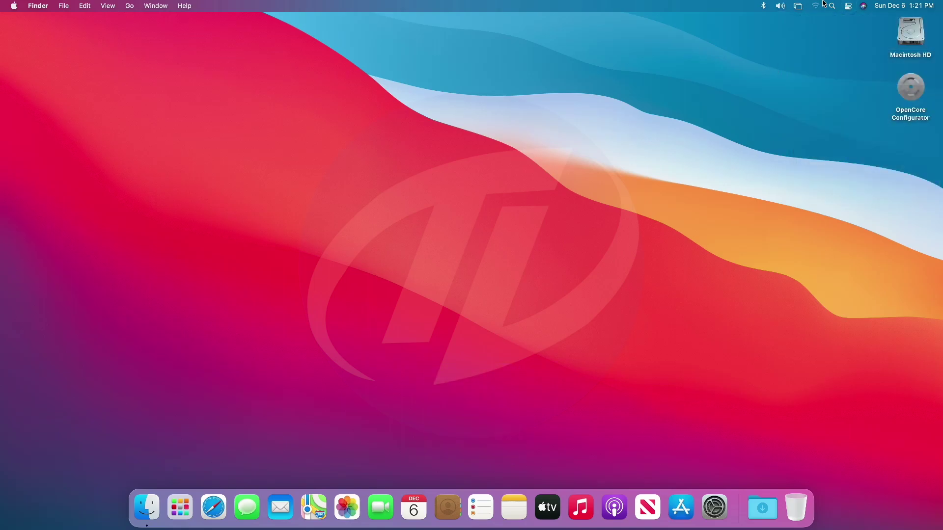
- Join the Wi-Fi network FTTH-A0EE by entering its WPA2 password, with the network remembered
{"action": "left_click", "coordinate": [816, 6]}
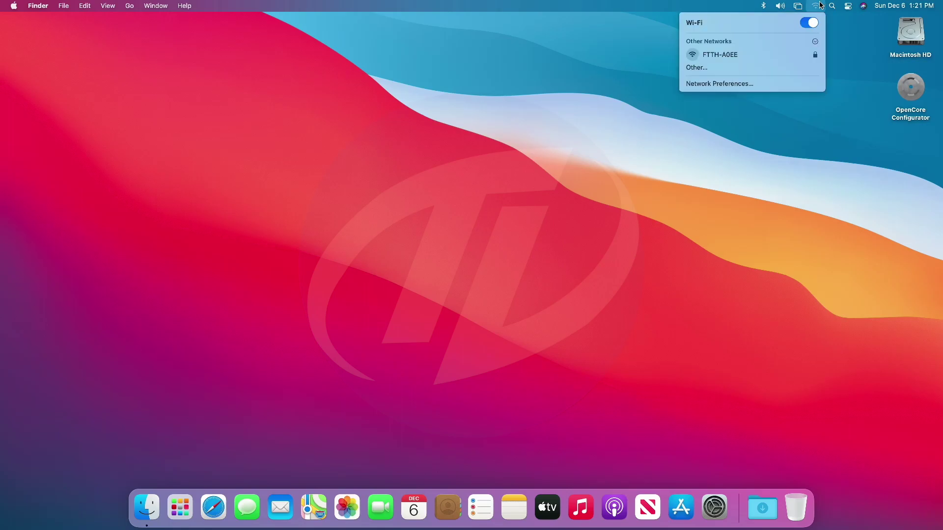
{"action": "left_click", "coordinate": [755, 57]}
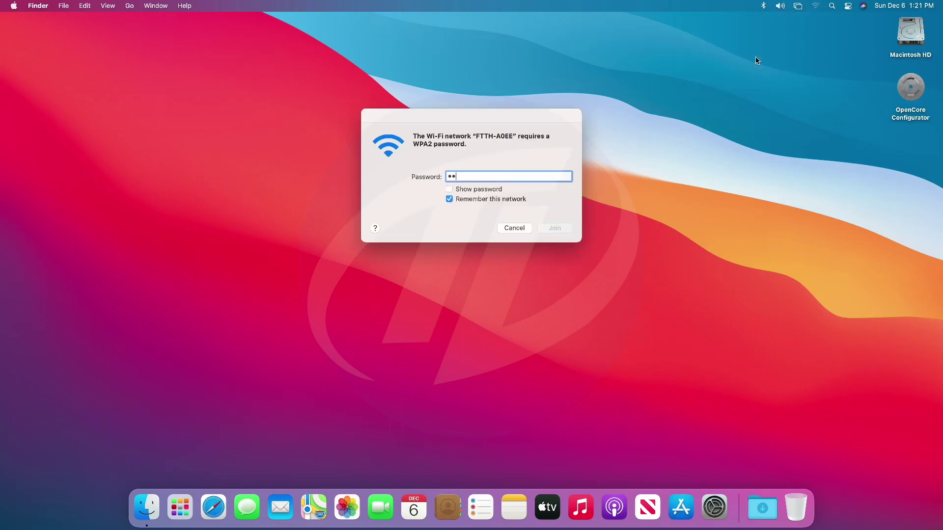
{"action": "type", "text": "••••••••••••••••"}
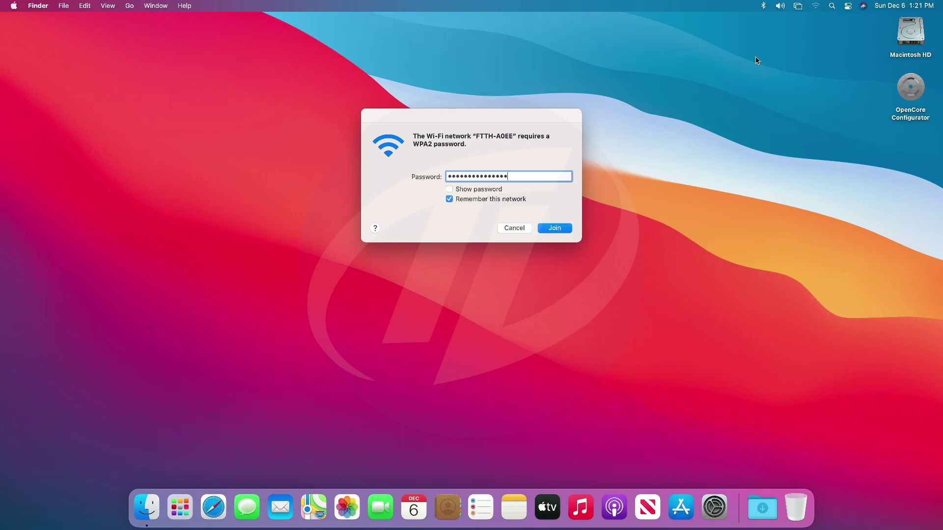
{"action": "key", "text": "Return"}
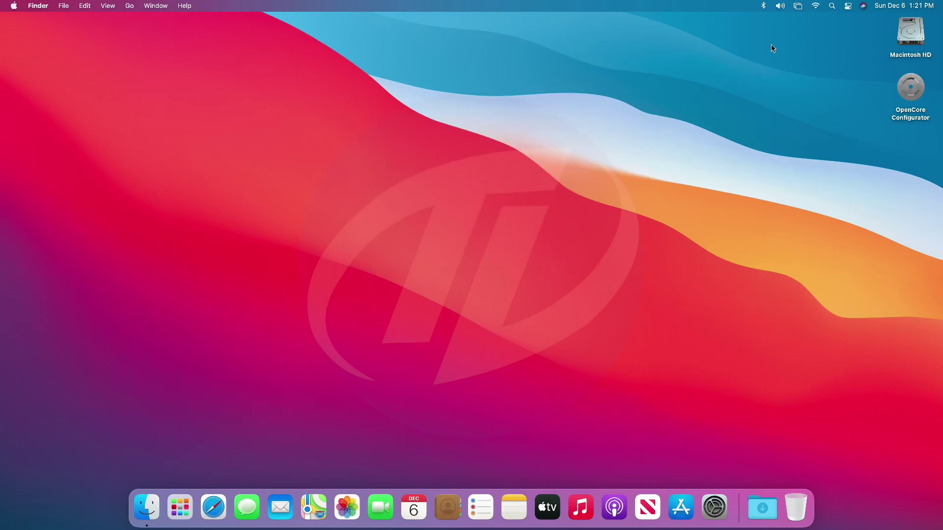
- Test the sound outputs by switching to Internal Speakers, to the monitor and back to NU Starboy 3, and check the connected Bluetooth devices
{"action": "left_click", "coordinate": [781, 6]}
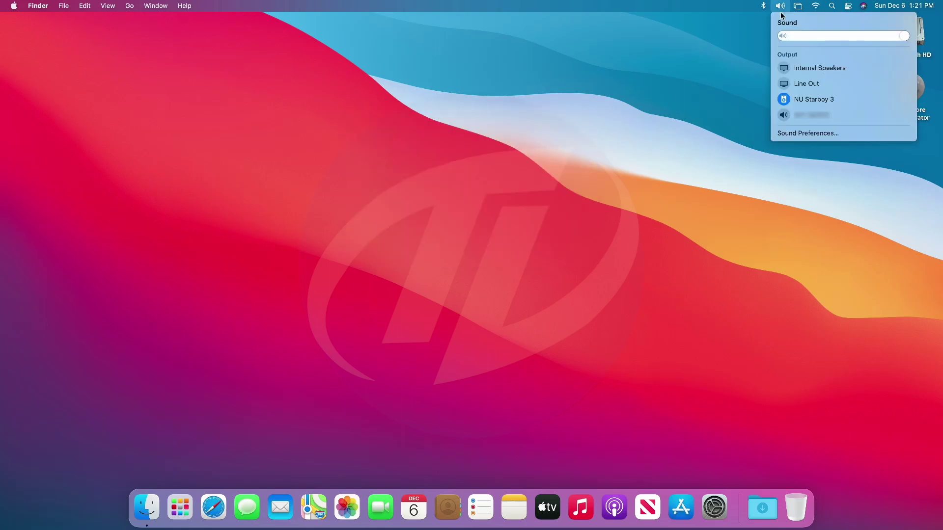
{"action": "mouse_move", "coordinate": [905, 35]}
{"action": "left_mouse_down"}
{"action": "mouse_move", "coordinate": [787, 38]}
{"action": "mouse_move", "coordinate": [911, 41]}
{"action": "left_mouse_up"}
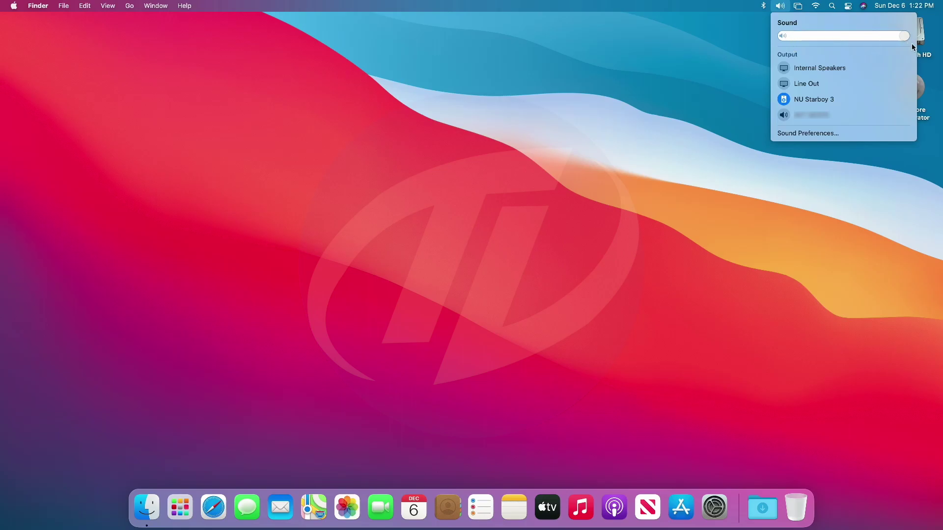
{"action": "left_click", "coordinate": [788, 69]}
{"action": "mouse_move", "coordinate": [902, 38]}
{"action": "left_mouse_down"}
{"action": "mouse_move", "coordinate": [816, 39]}
{"action": "mouse_move", "coordinate": [905, 38]}
{"action": "left_mouse_up"}
{"action": "left_click", "coordinate": [790, 114]}
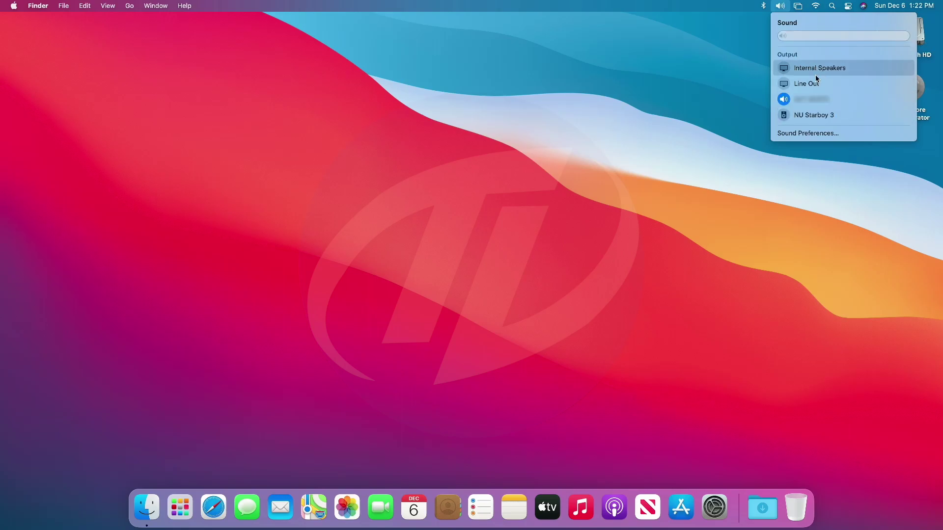
{"action": "left_click", "coordinate": [785, 115]}
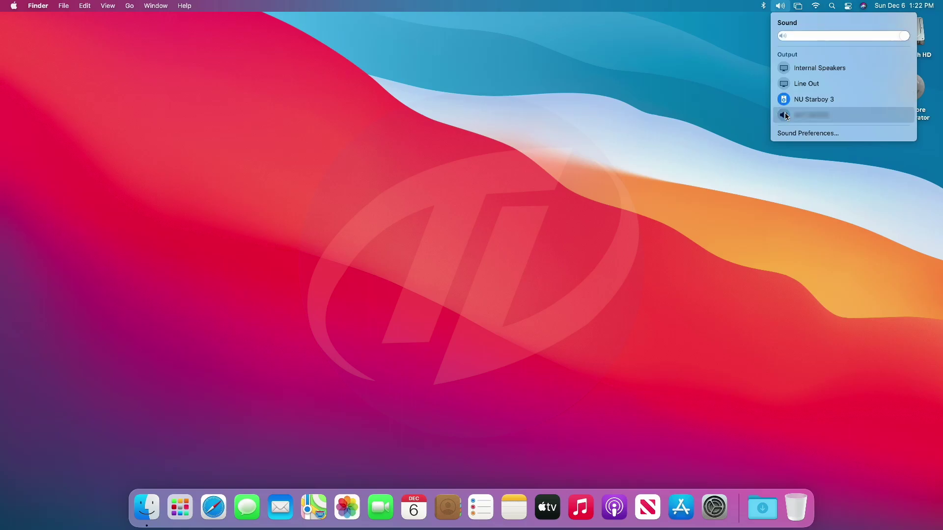
{"action": "left_click", "coordinate": [667, 105]}
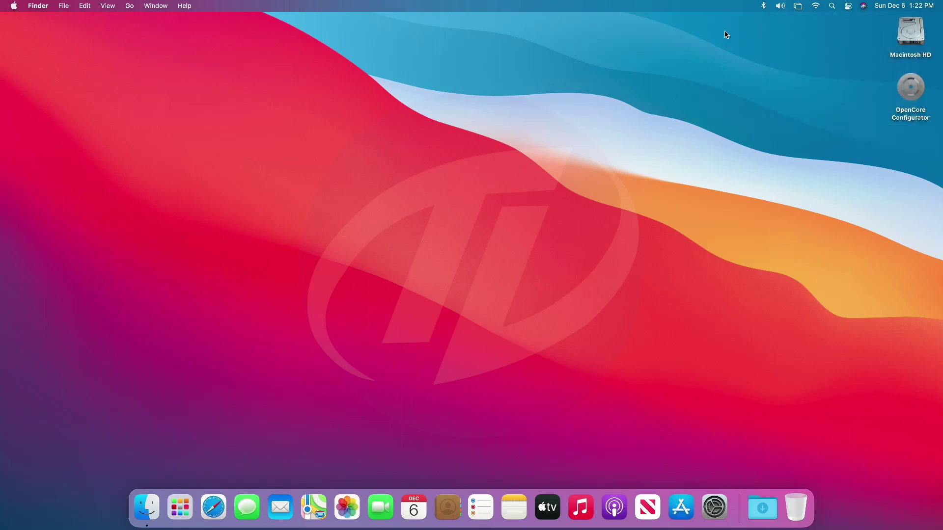
{"action": "left_click", "coordinate": [763, 6]}
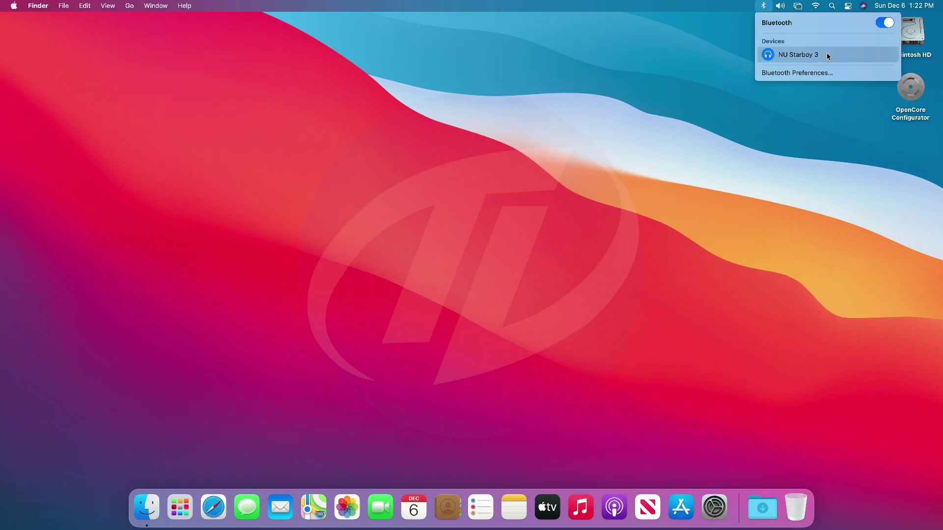
{"action": "left_click", "coordinate": [607, 228]}
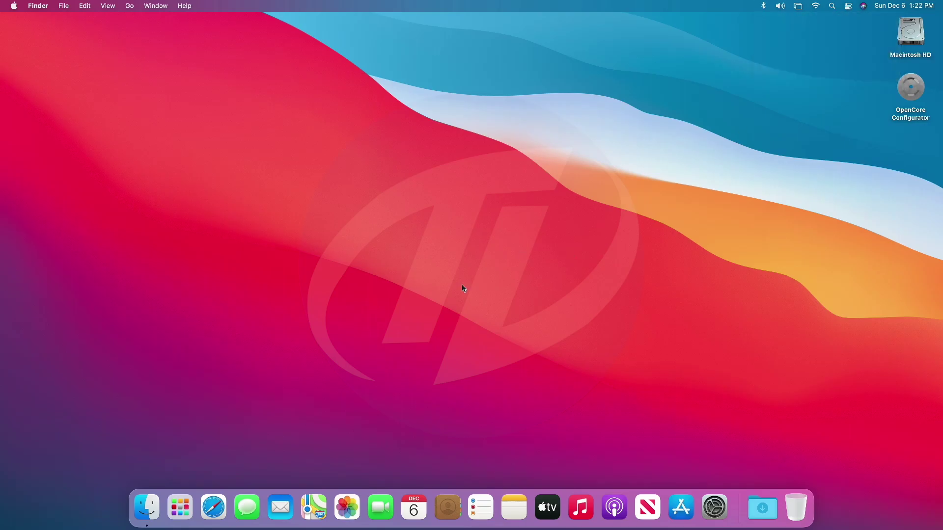
- Test the internet connection in Safari by loading Google from Favorites, browsing the Gmail page and returning to the start page
{"action": "left_click", "coordinate": [204, 519]}
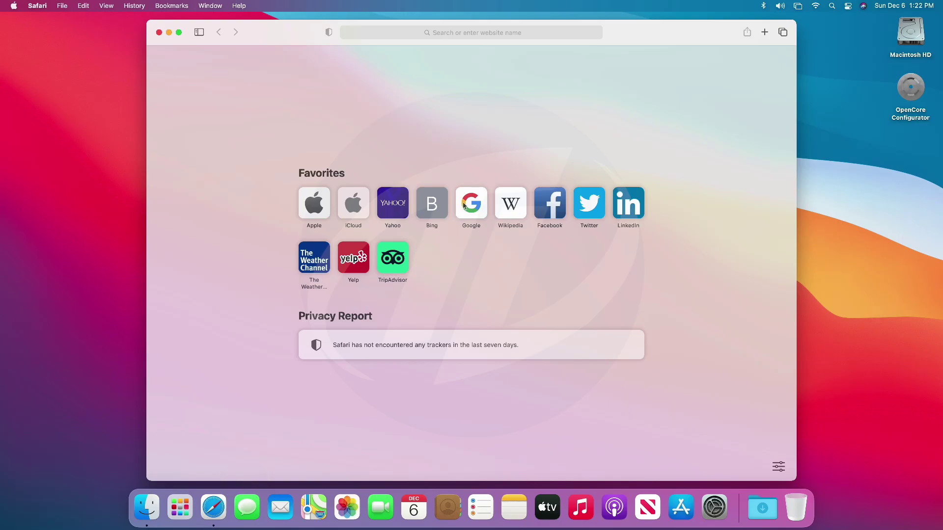
{"action": "left_click", "coordinate": [463, 206]}
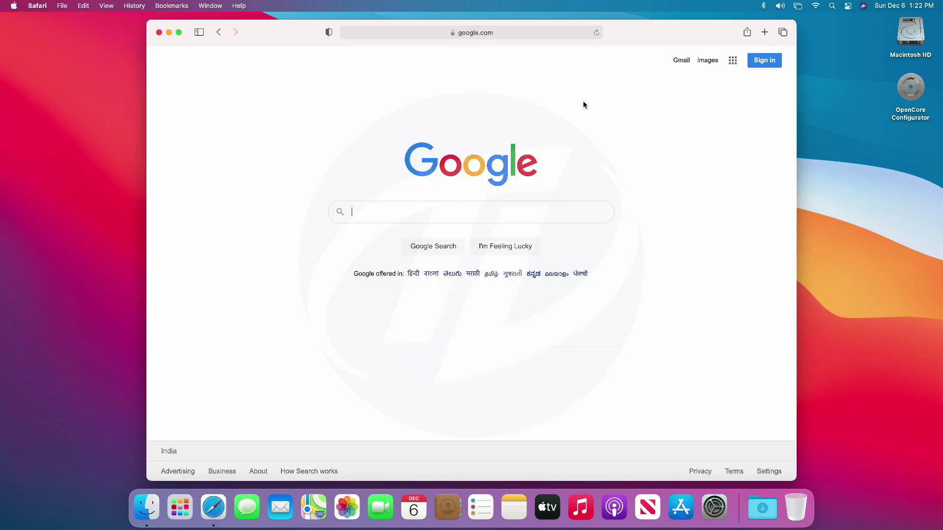
{"action": "left_click", "coordinate": [681, 60]}
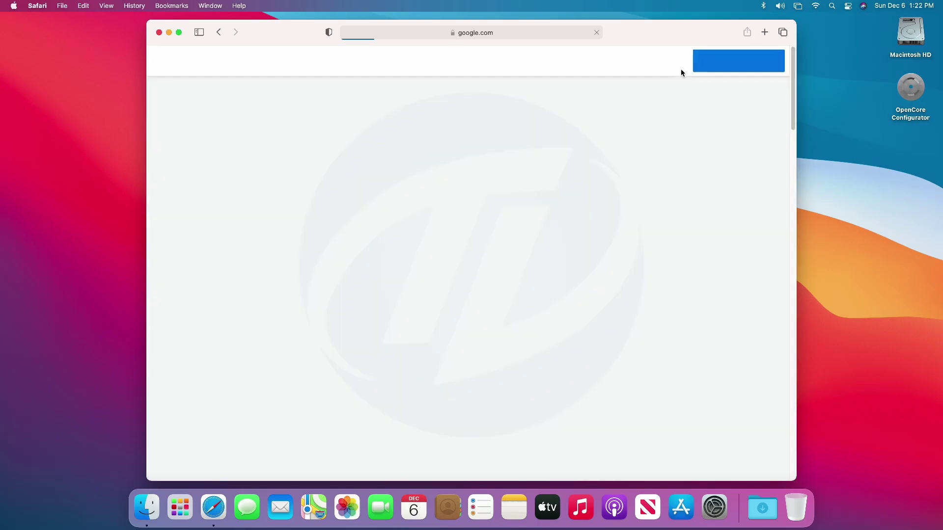
{"action": "scroll", "coordinate": [685, 84], "scroll_direction": "down", "scroll_amount": 20}
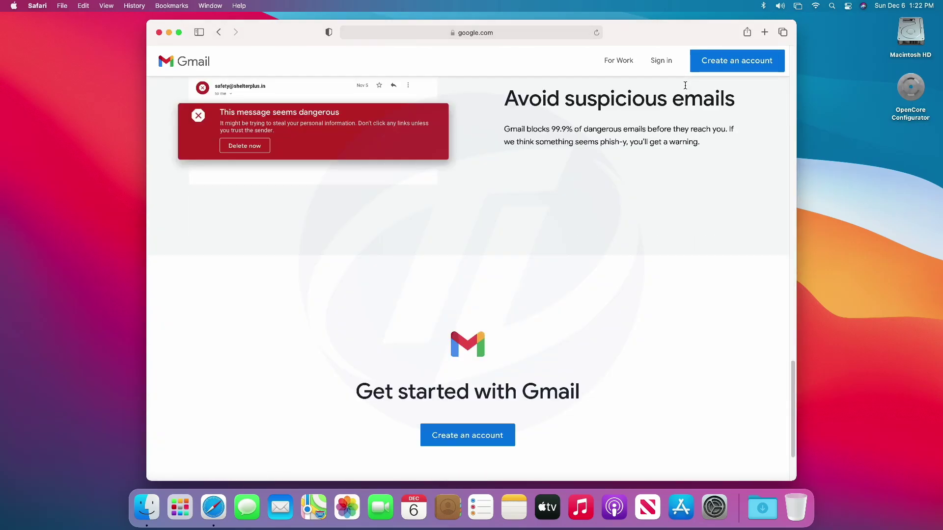
{"action": "scroll", "coordinate": [685, 86], "scroll_direction": "up", "scroll_amount": 15}
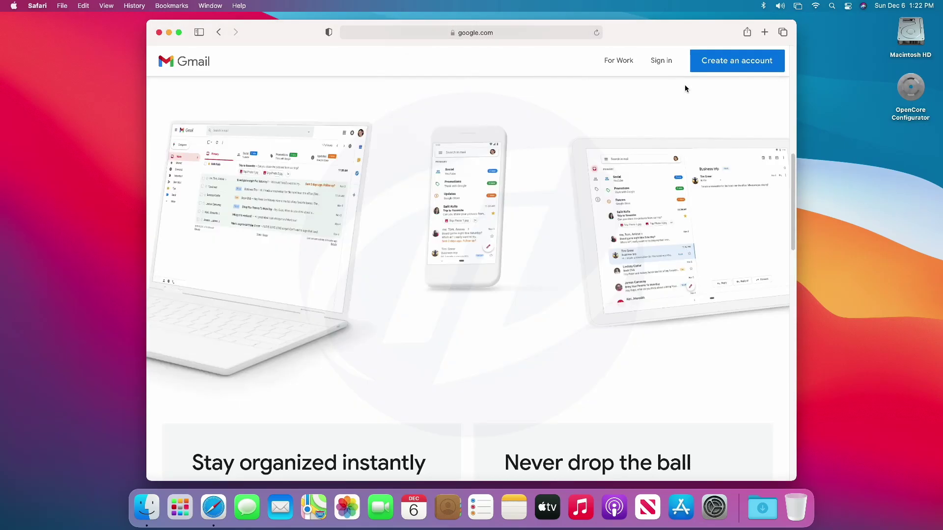
{"action": "scroll", "coordinate": [685, 85], "scroll_direction": "up", "scroll_amount": 10}
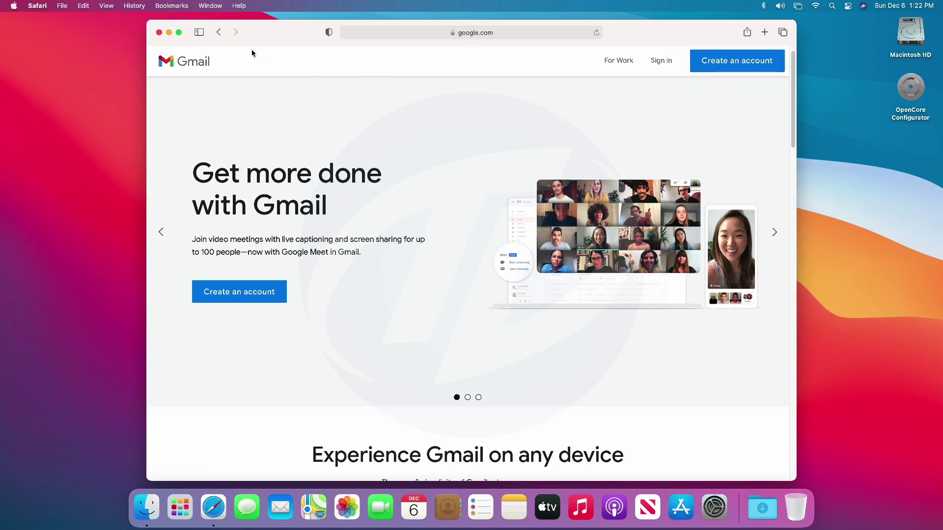
{"action": "left_click", "coordinate": [219, 33]}
{"action": "left_click", "coordinate": [219, 32]}
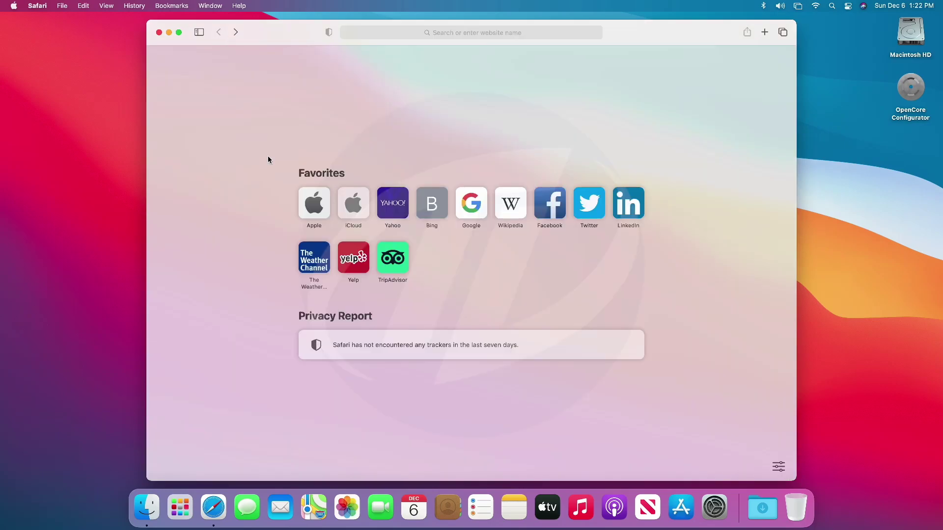
- Open the Apple website from Favorites, look through its home page, and quit Safari
{"action": "left_click", "coordinate": [310, 205]}
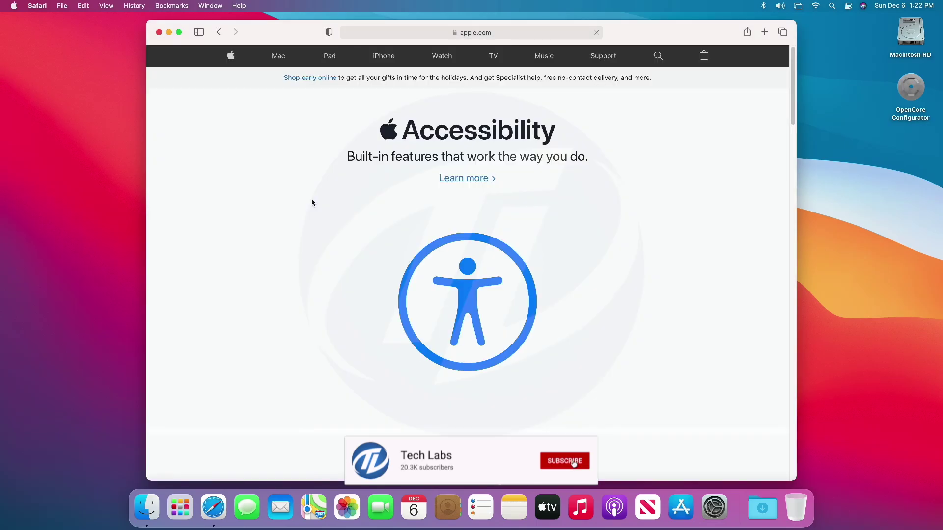
{"action": "scroll", "coordinate": [326, 200], "scroll_direction": "down", "scroll_amount": 15}
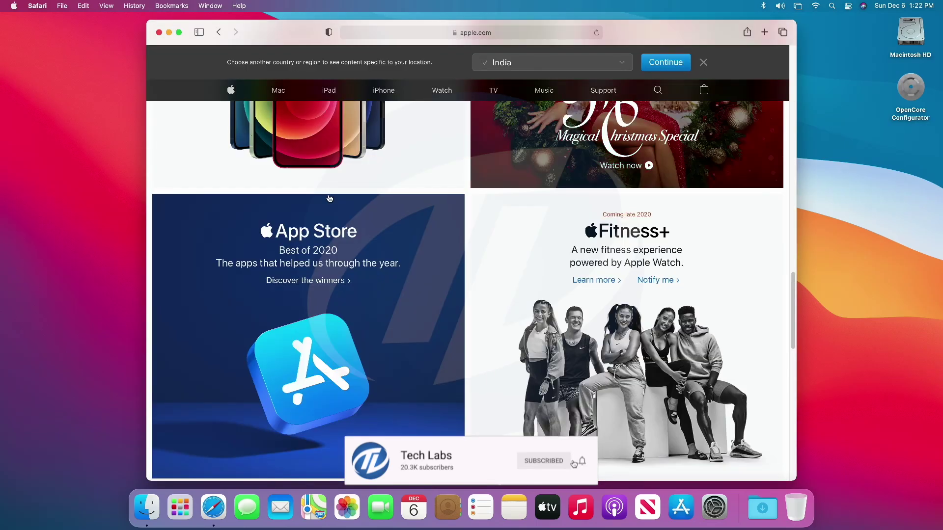
{"action": "scroll", "coordinate": [329, 198], "scroll_direction": "down", "scroll_amount": 15}
{"action": "scroll", "coordinate": [329, 198], "scroll_direction": "up", "scroll_amount": 17}
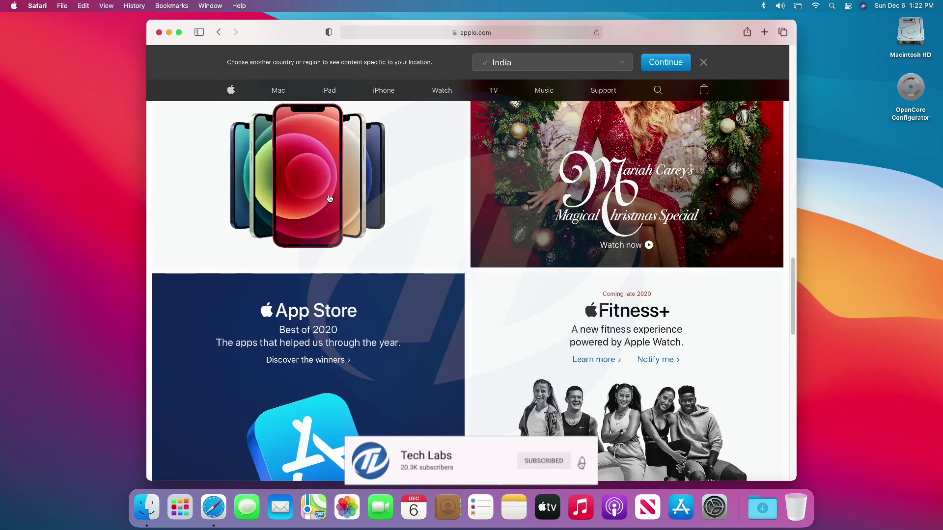
{"action": "scroll", "coordinate": [329, 198], "scroll_direction": "up", "scroll_amount": 15}
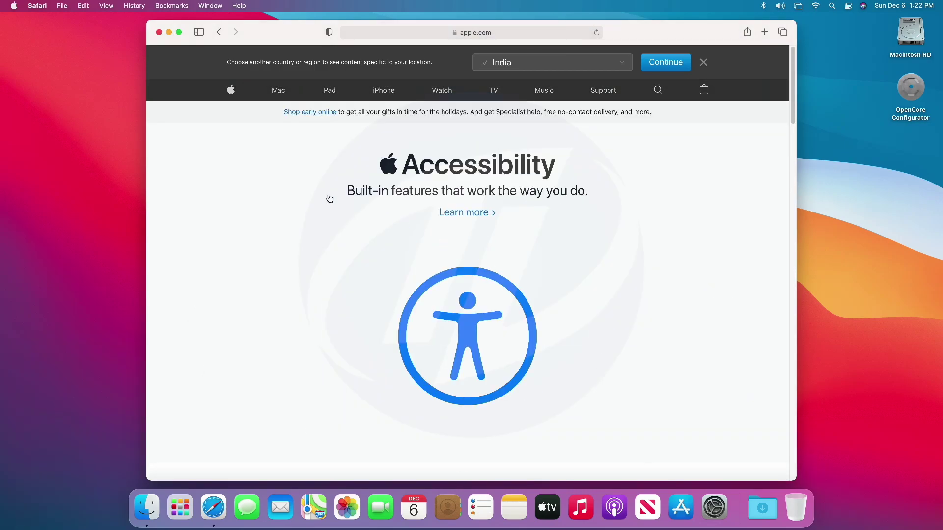
{"action": "left_click", "coordinate": [31, 6]}
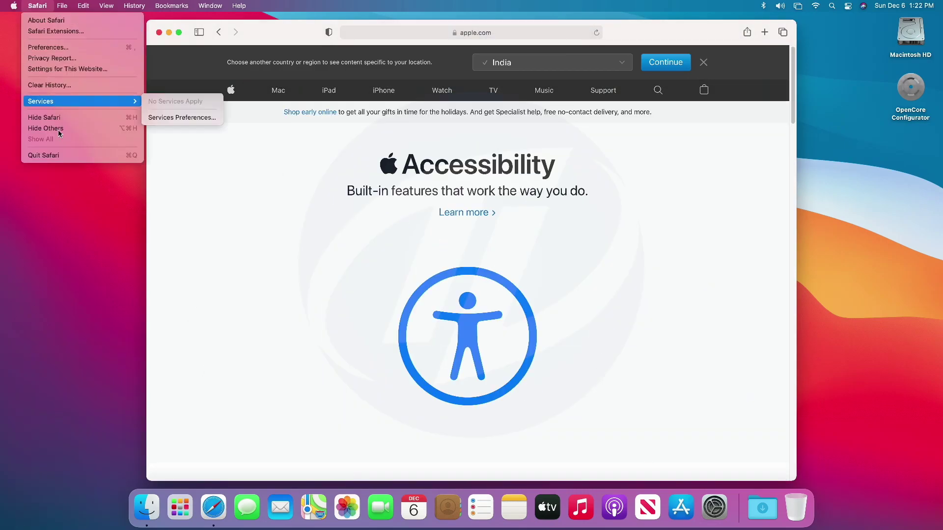
{"action": "left_click", "coordinate": [64, 157]}
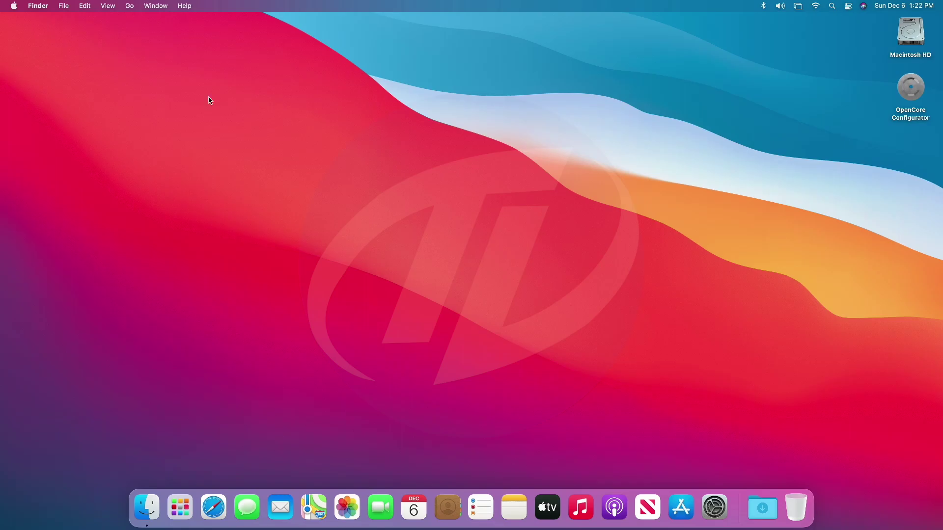
- Open About This Mac and examine the macOS version, model, processor, memory, graphics and serial number entries
{"action": "left_click", "coordinate": [13, 6]}
{"action": "left_click", "coordinate": [20, 20]}
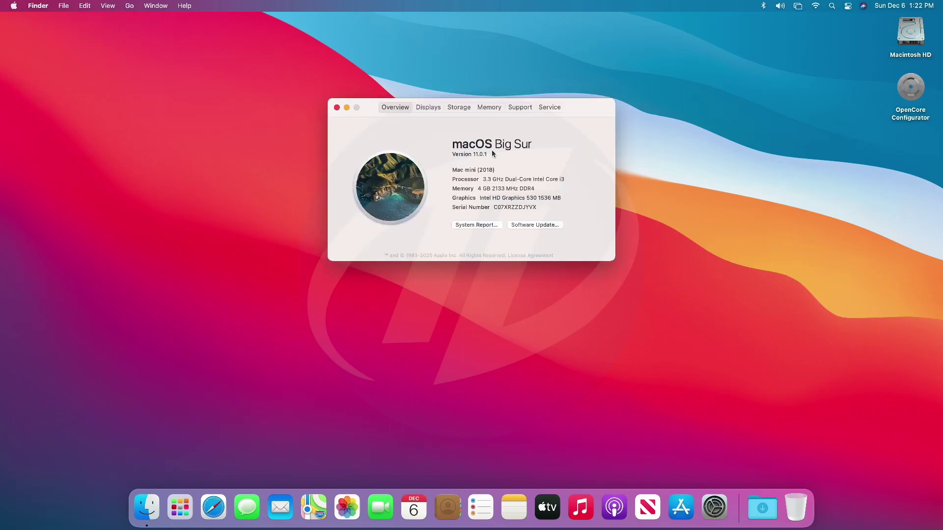
{"action": "left_click", "coordinate": [484, 154]}
{"action": "triple_click", "coordinate": [501, 155]}
{"action": "triple_click", "coordinate": [481, 171]}
{"action": "triple_click", "coordinate": [506, 177]}
{"action": "triple_click", "coordinate": [511, 189]}
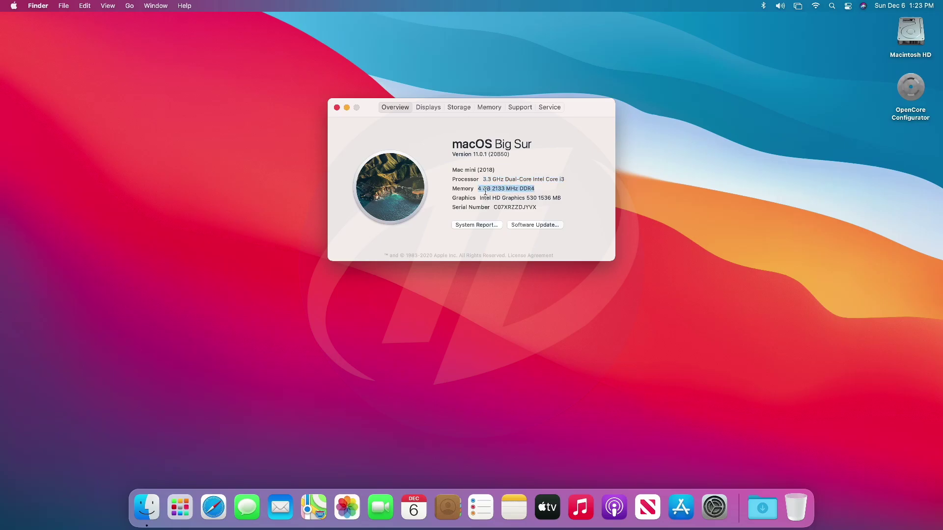
{"action": "triple_click", "coordinate": [524, 197]}
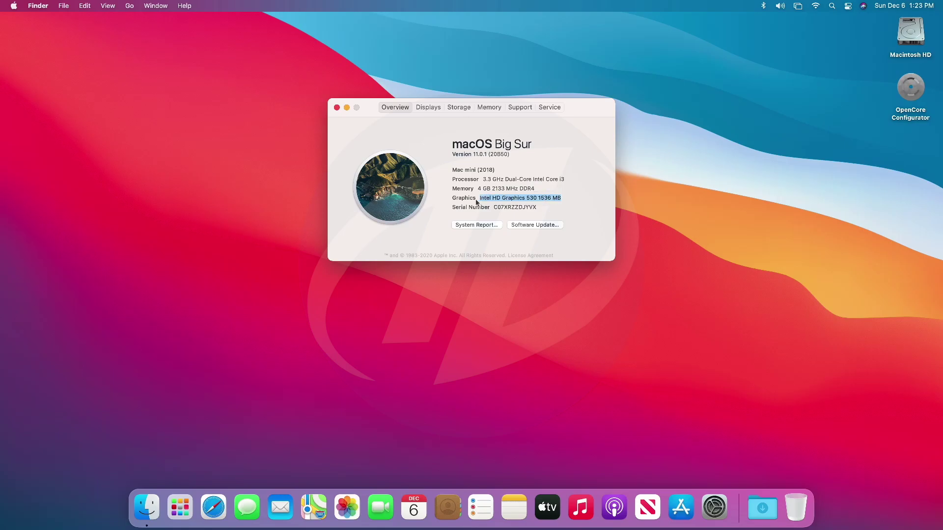
{"action": "triple_click", "coordinate": [516, 208]}
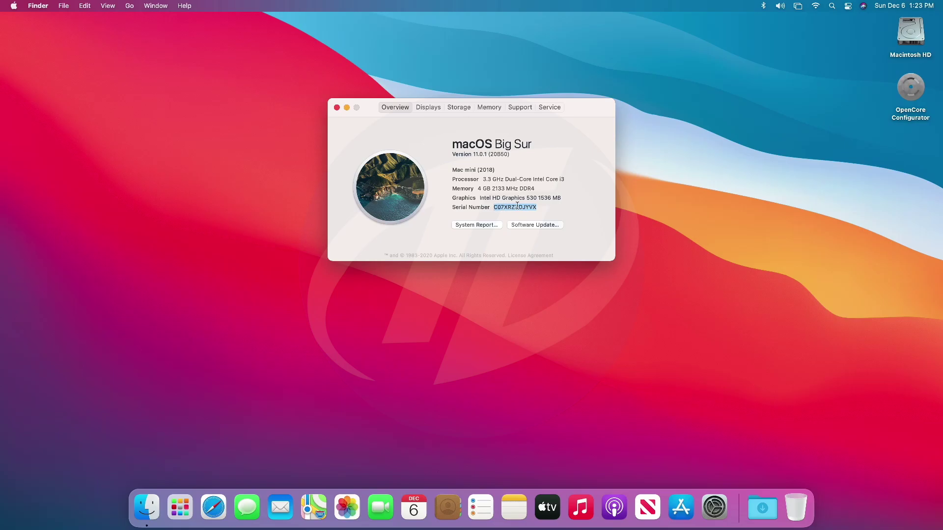
{"action": "left_click", "coordinate": [516, 206]}
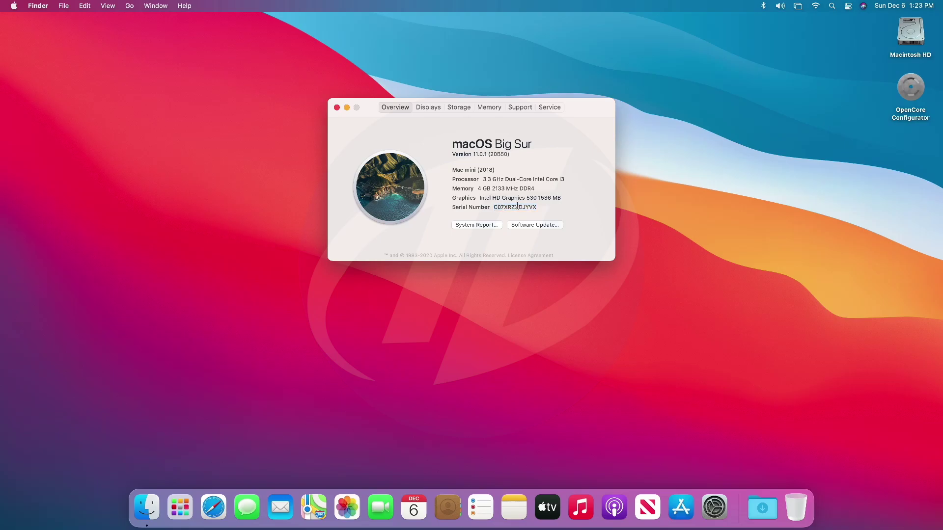
- Review the display, storage, memory, support and service information in About This Mac, and return to the overview
{"action": "left_click", "coordinate": [435, 109]}
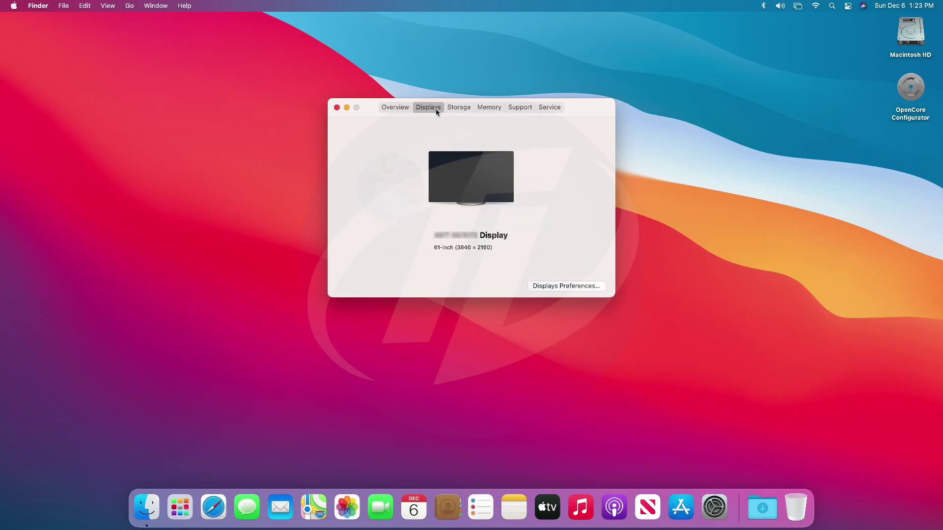
{"action": "triple_click", "coordinate": [474, 230]}
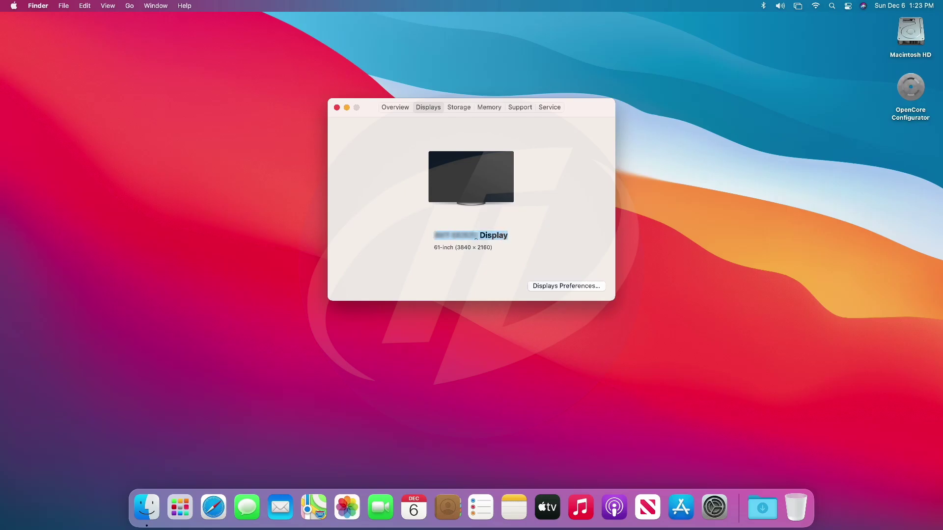
{"action": "left_click", "coordinate": [469, 238]}
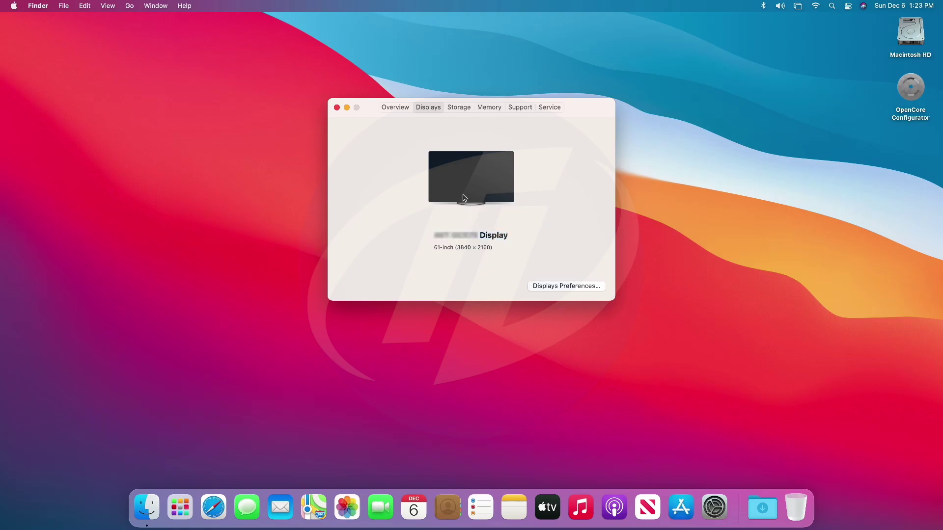
{"action": "left_click", "coordinate": [453, 108]}
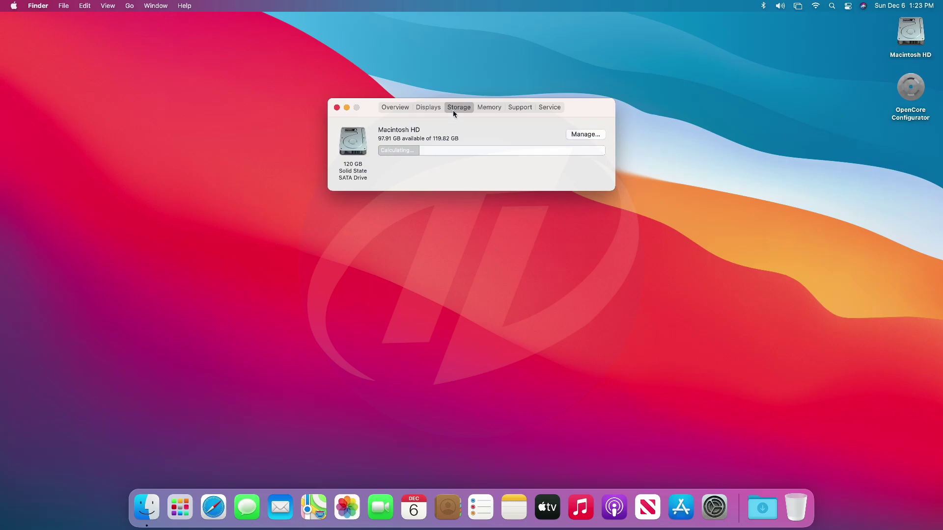
{"action": "mouse_move", "coordinate": [415, 154]}
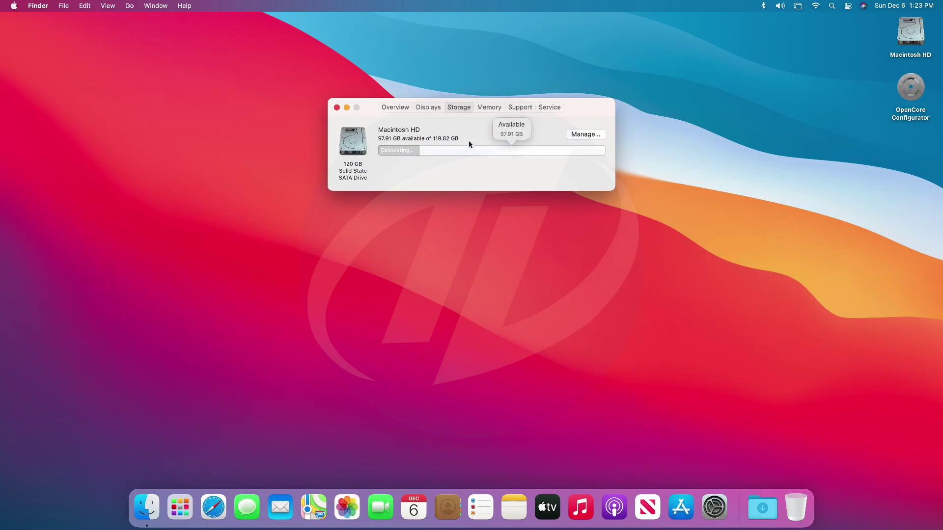
{"action": "left_click", "coordinate": [493, 109]}
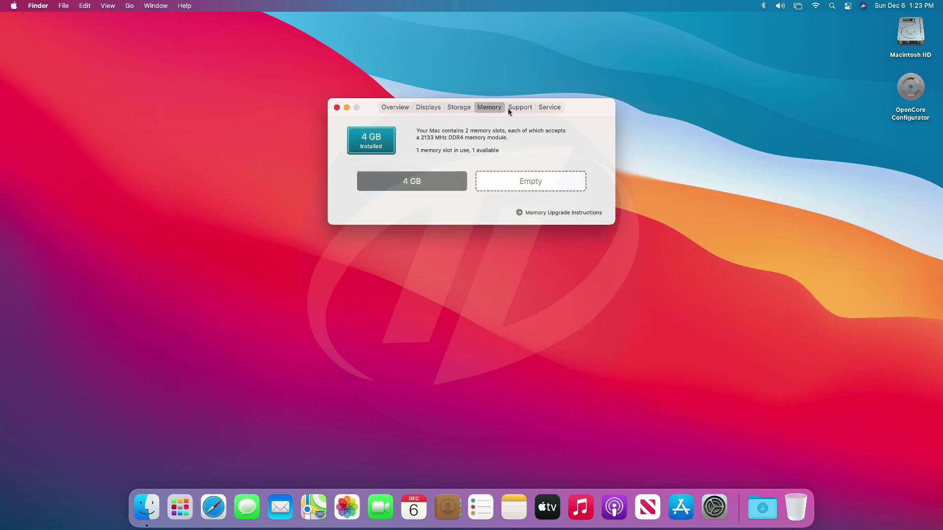
{"action": "left_click", "coordinate": [513, 109]}
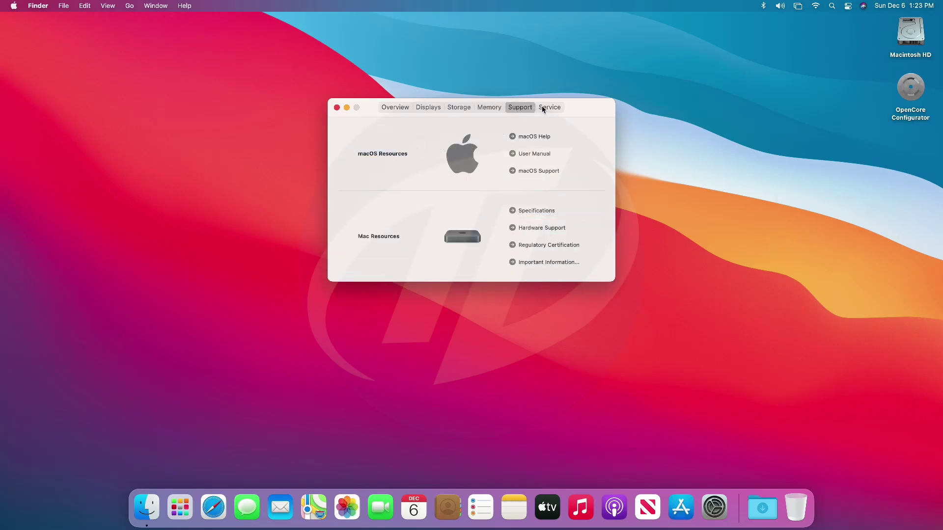
{"action": "left_click", "coordinate": [542, 108]}
{"action": "left_click", "coordinate": [406, 109]}
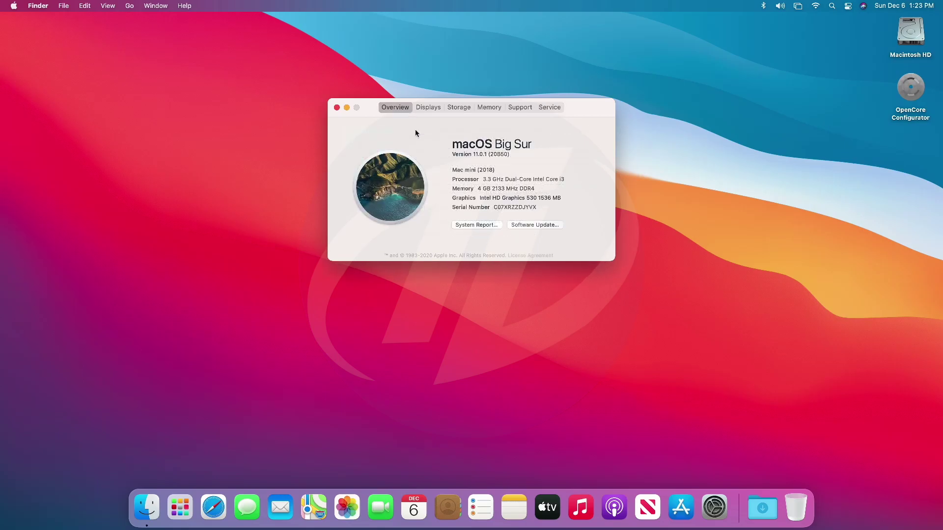
- Open the full system report from About This Mac and examine the audio, Bluetooth, Ethernet card and graphics/display details
{"action": "left_click", "coordinate": [462, 224]}
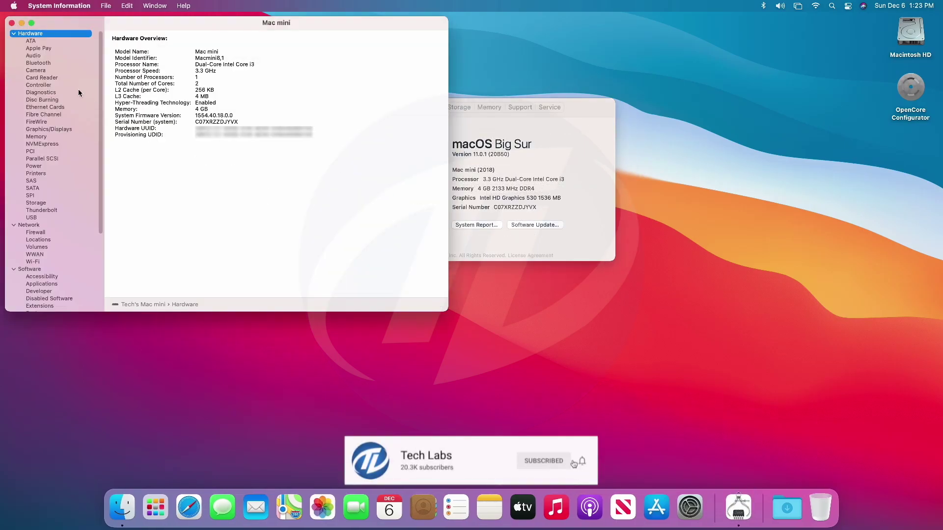
{"action": "left_click", "coordinate": [44, 56]}
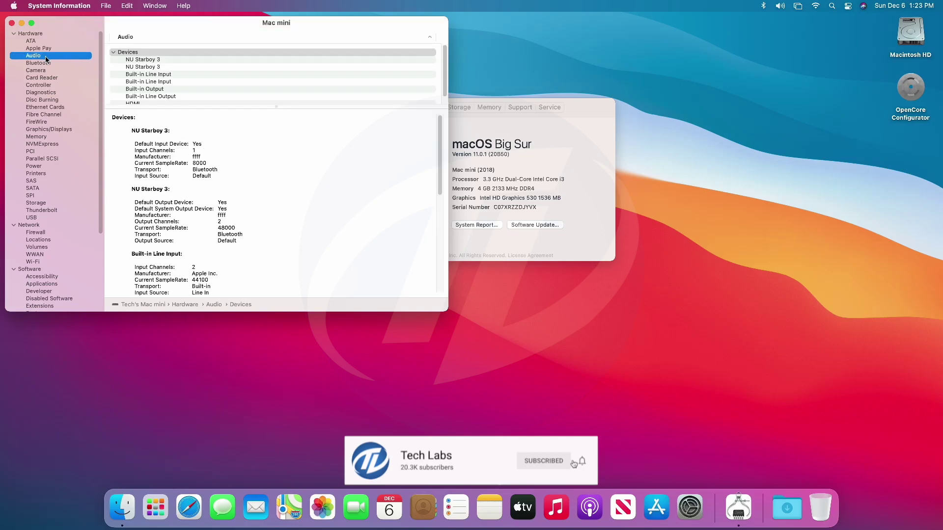
{"action": "left_click", "coordinate": [47, 63]}
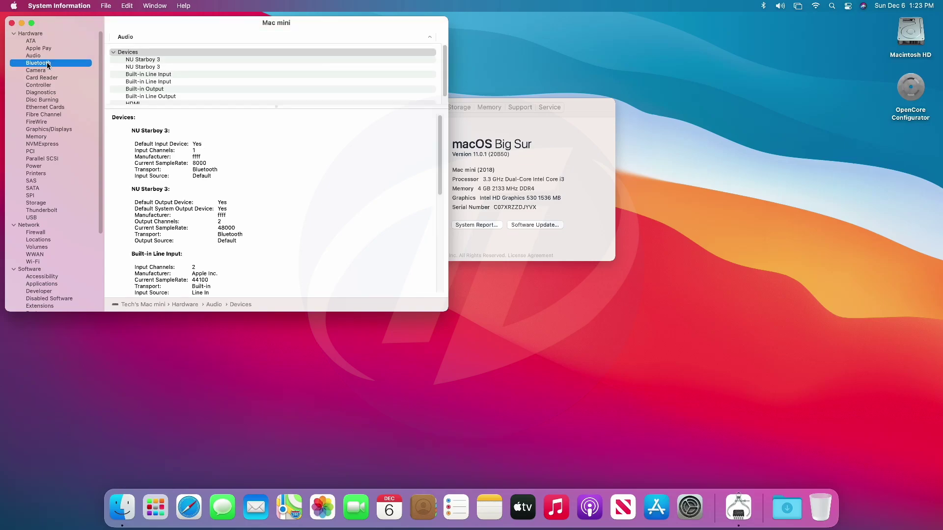
{"action": "left_click", "coordinate": [48, 107]}
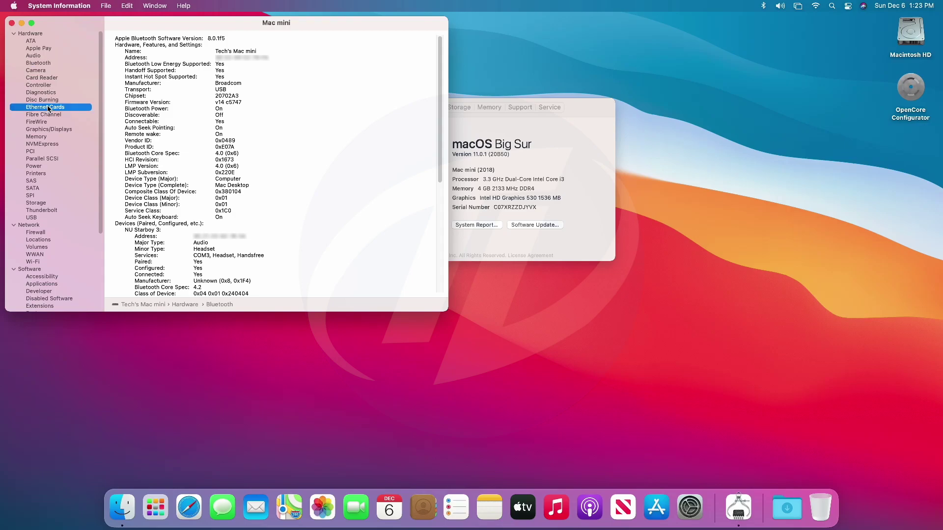
{"action": "left_click", "coordinate": [45, 128]}
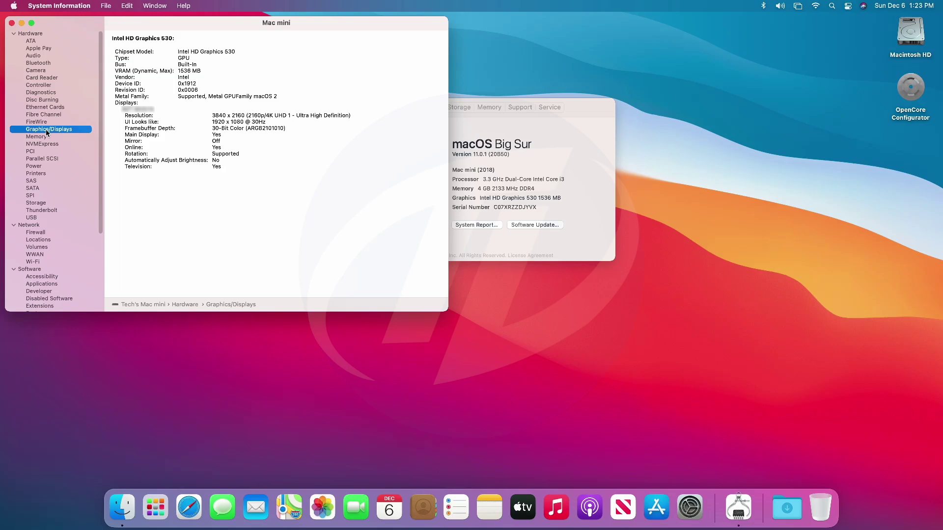
- Examine the memory, SATA, storage and USB details in the system report's hardware section
{"action": "left_click", "coordinate": [45, 136]}
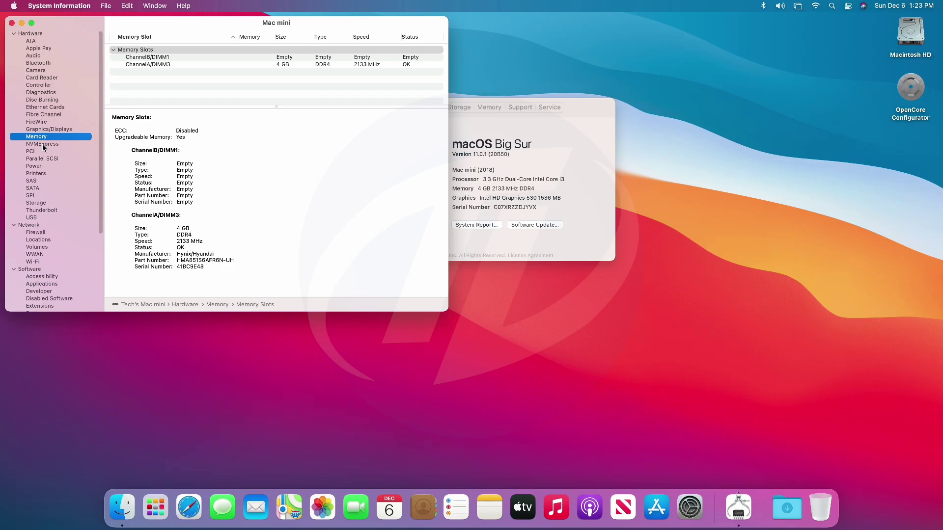
{"action": "left_click", "coordinate": [37, 186]}
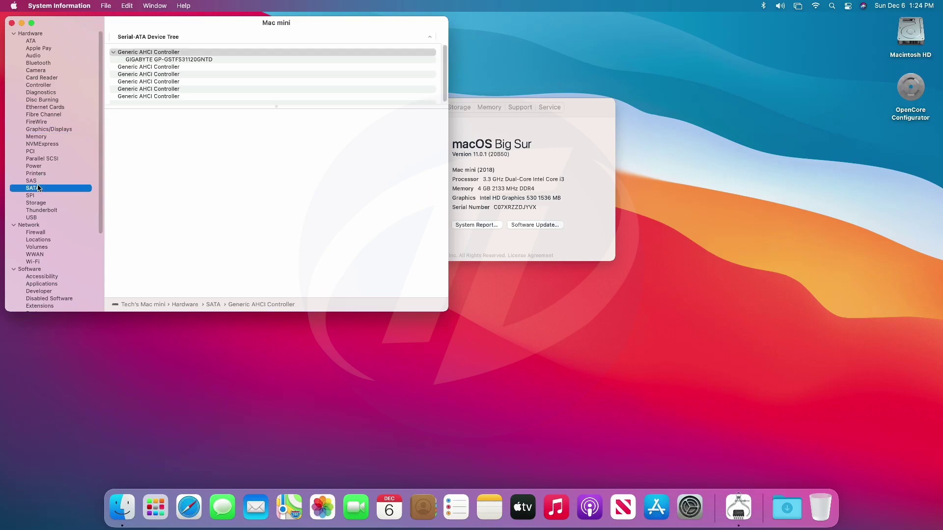
{"action": "left_click", "coordinate": [40, 204]}
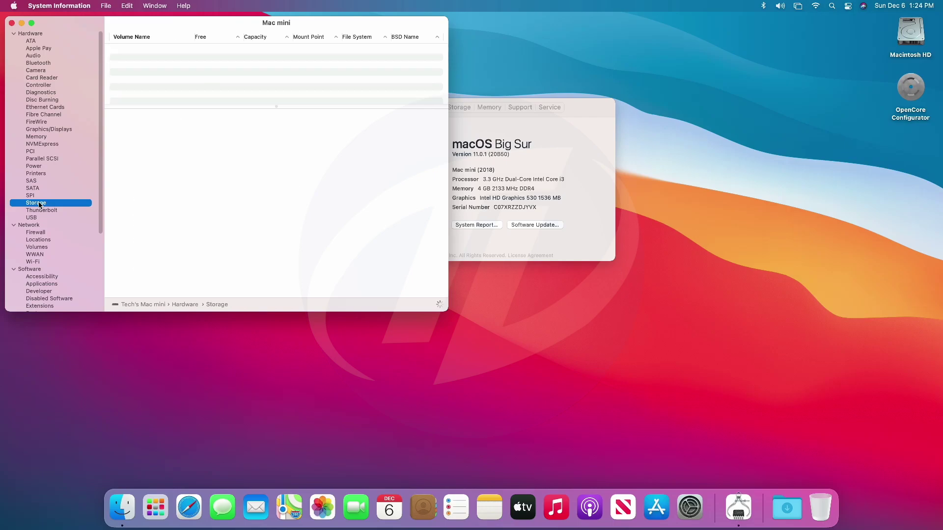
{"action": "left_click", "coordinate": [39, 218]}
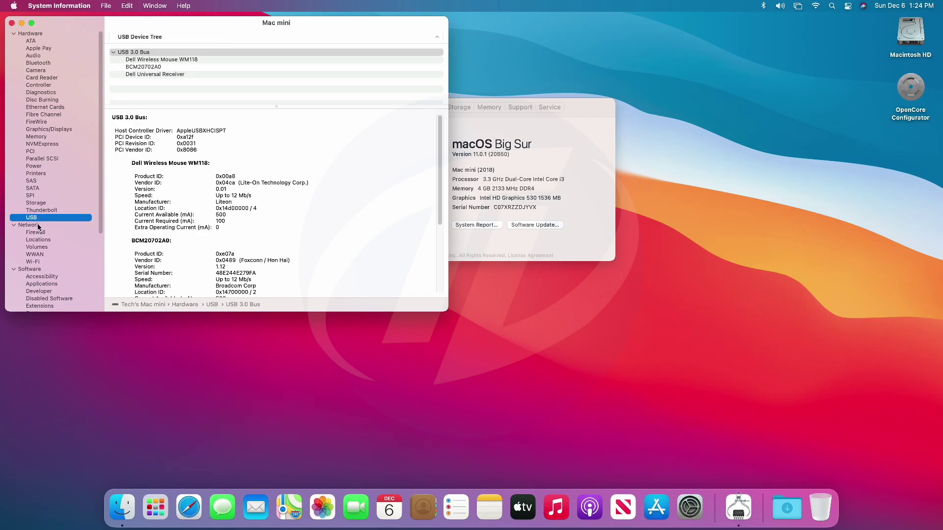
- Review the active network services and Wi-Fi details in the system report, and close the report
{"action": "left_click", "coordinate": [39, 227]}
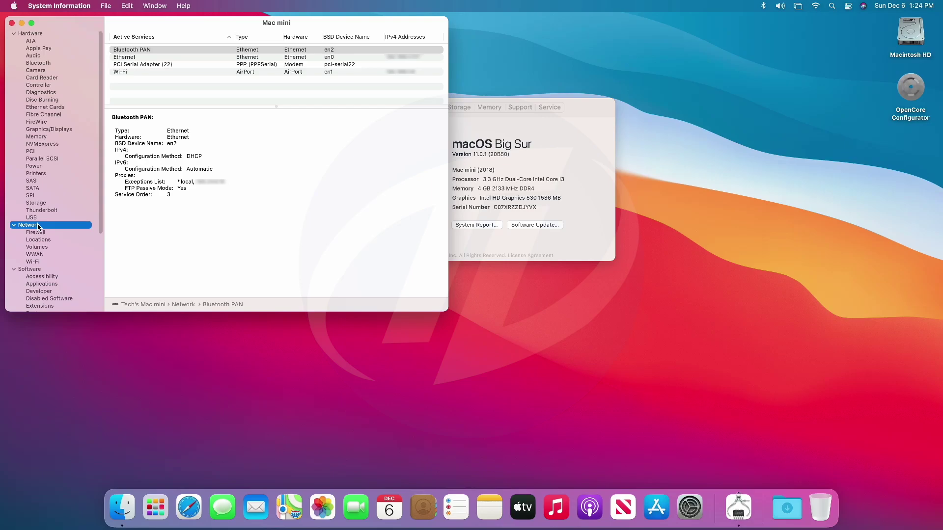
{"action": "left_click", "coordinate": [39, 261]}
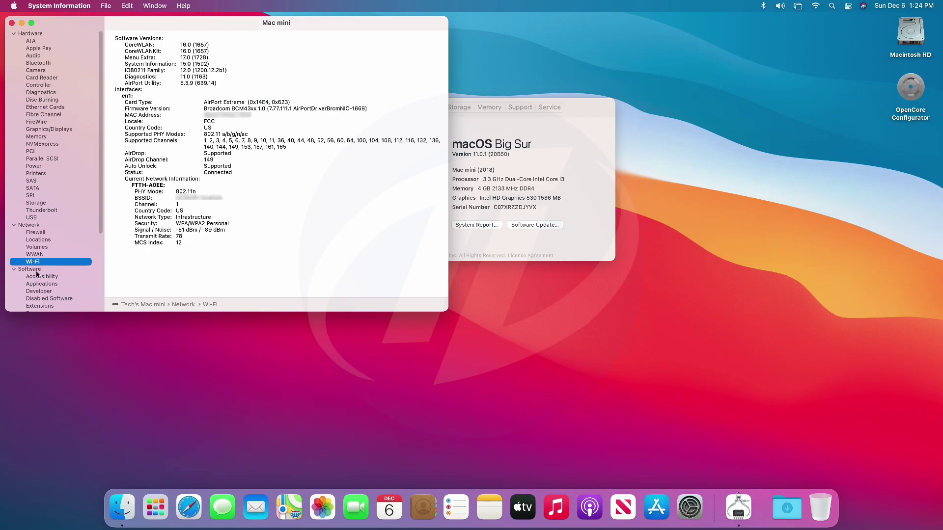
{"action": "scroll", "coordinate": [38, 270], "scroll_direction": "down", "scroll_amount": 2}
{"action": "scroll", "coordinate": [37, 271], "scroll_direction": "up", "scroll_amount": 2}
{"action": "left_click", "coordinate": [11, 23]}
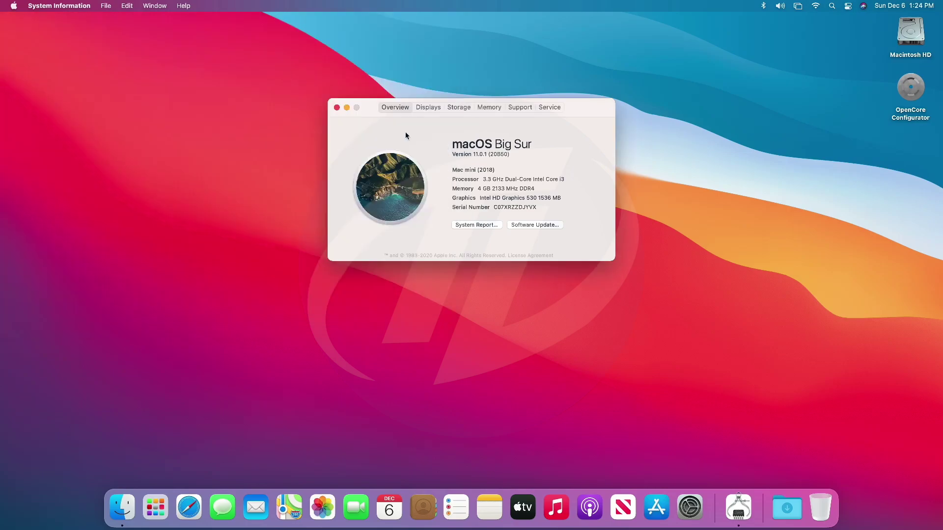